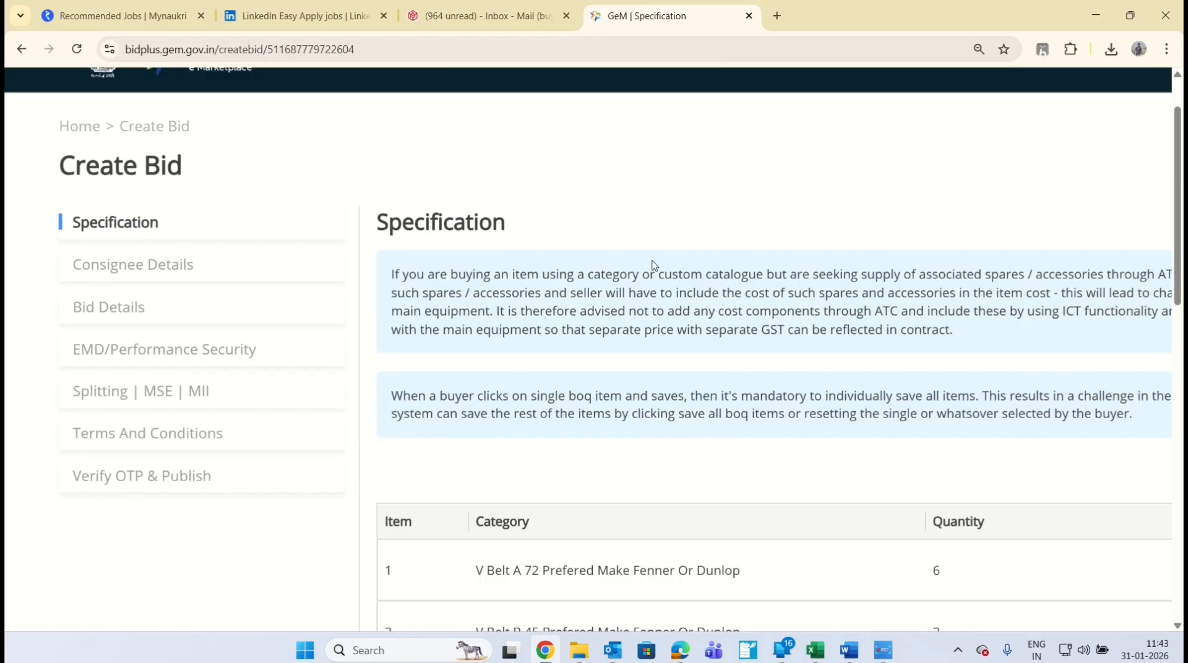
Review the BOQ items and their quantities in the bid's Specification section.
scroll(654, 265, "down", 5)
scroll(656, 265, "down", 1)
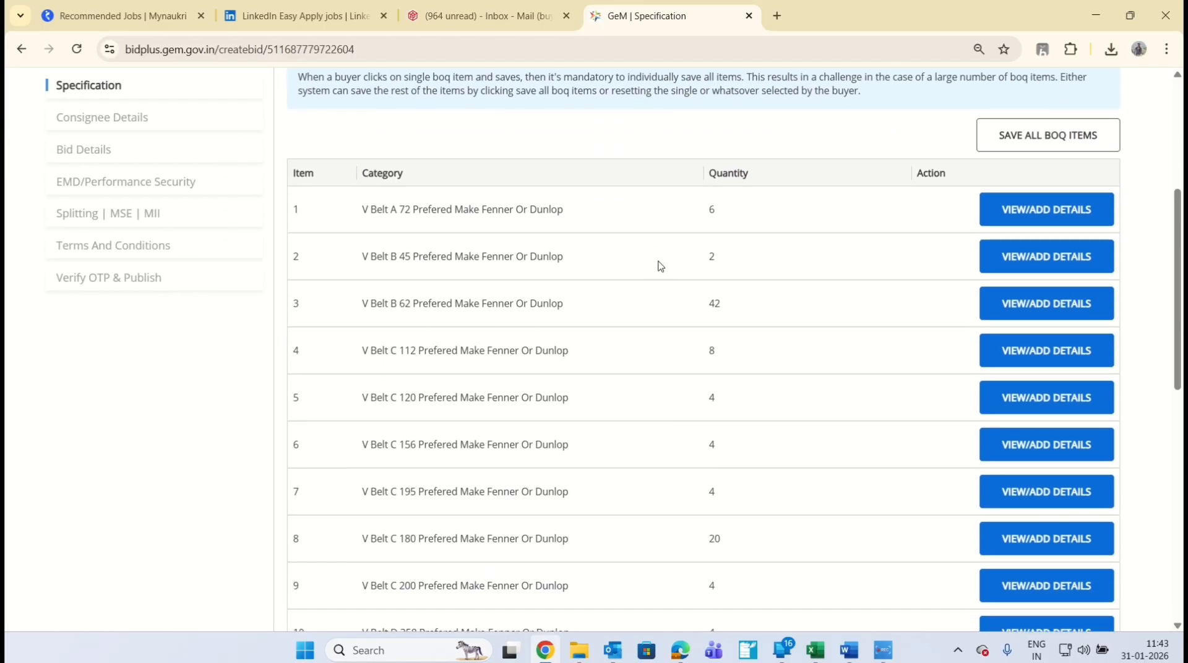
scroll(831, 299, "down", 1)
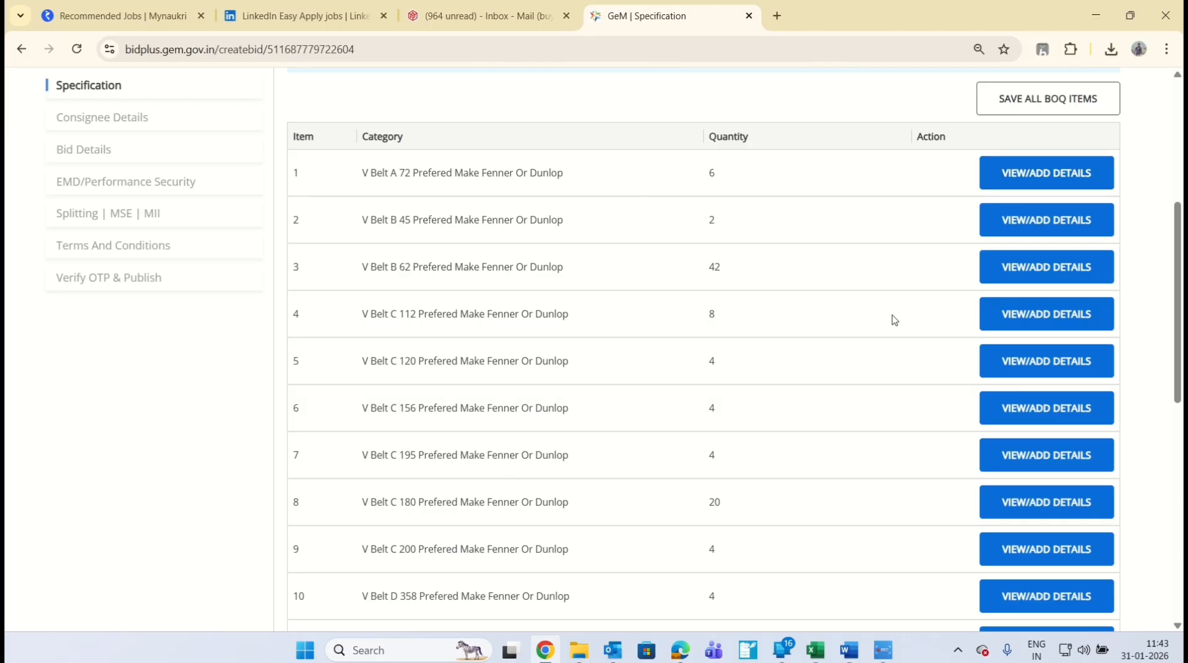
scroll(893, 321, "down", 1)
scroll(892, 323, "down", 1)
scroll(893, 322, "down", 1)
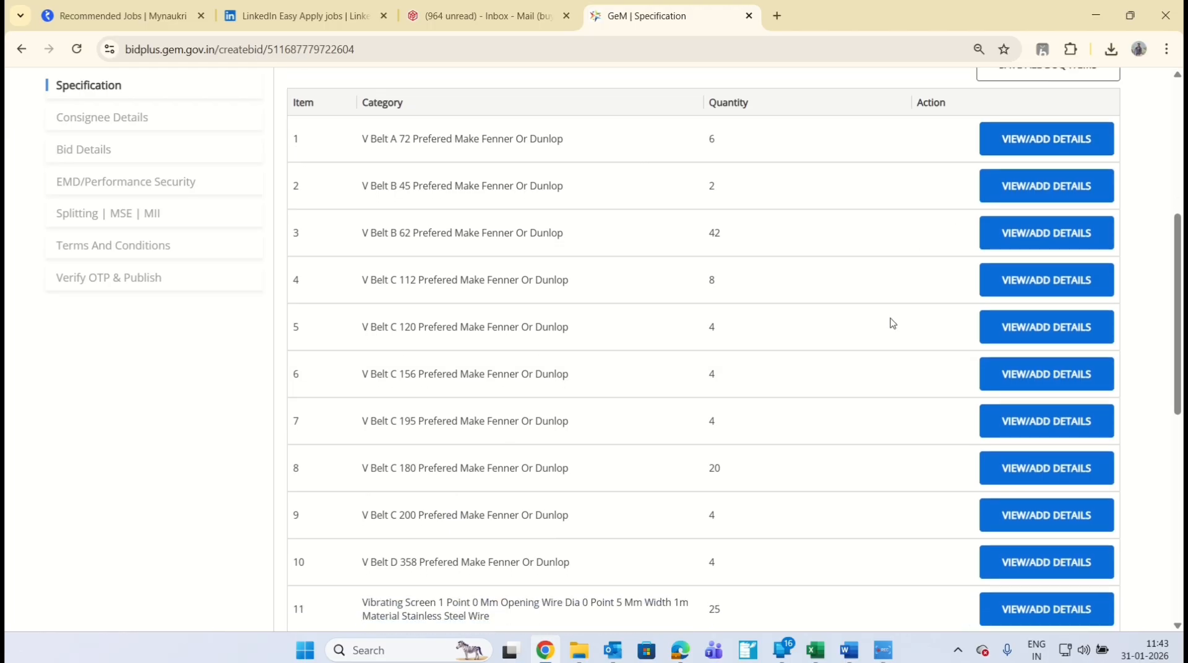
scroll(892, 322, "down", 7)
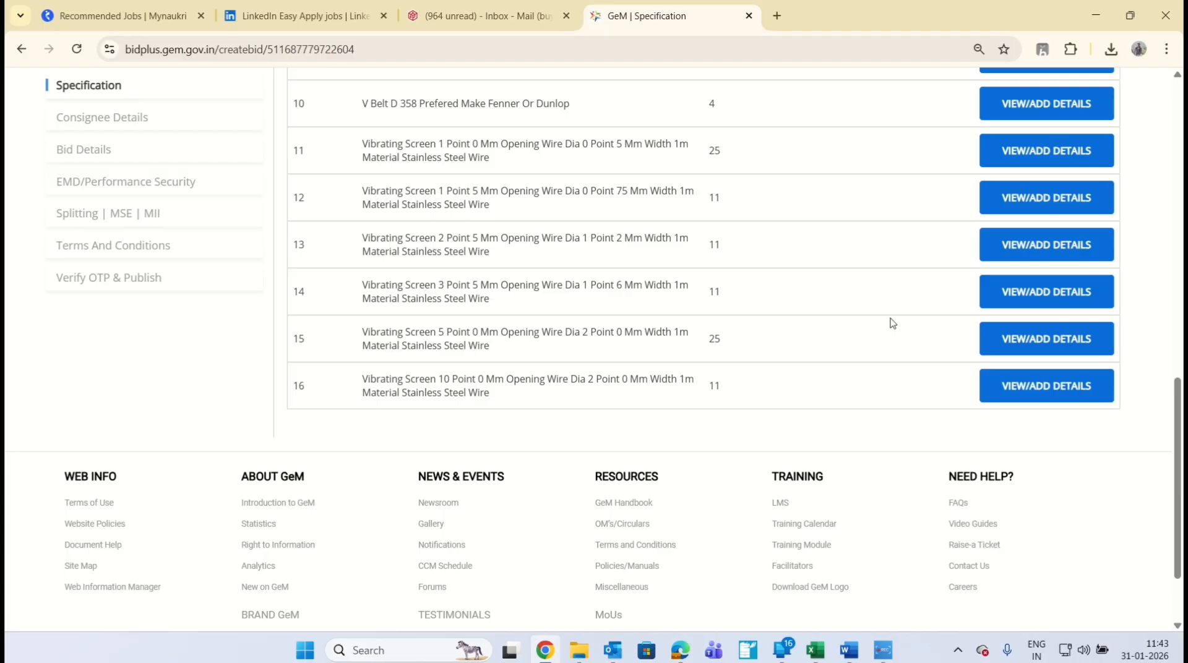
Save all BOQ items in the Specification section, confirm, and continue to Consignee Details.
scroll(892, 322, "up", 13)
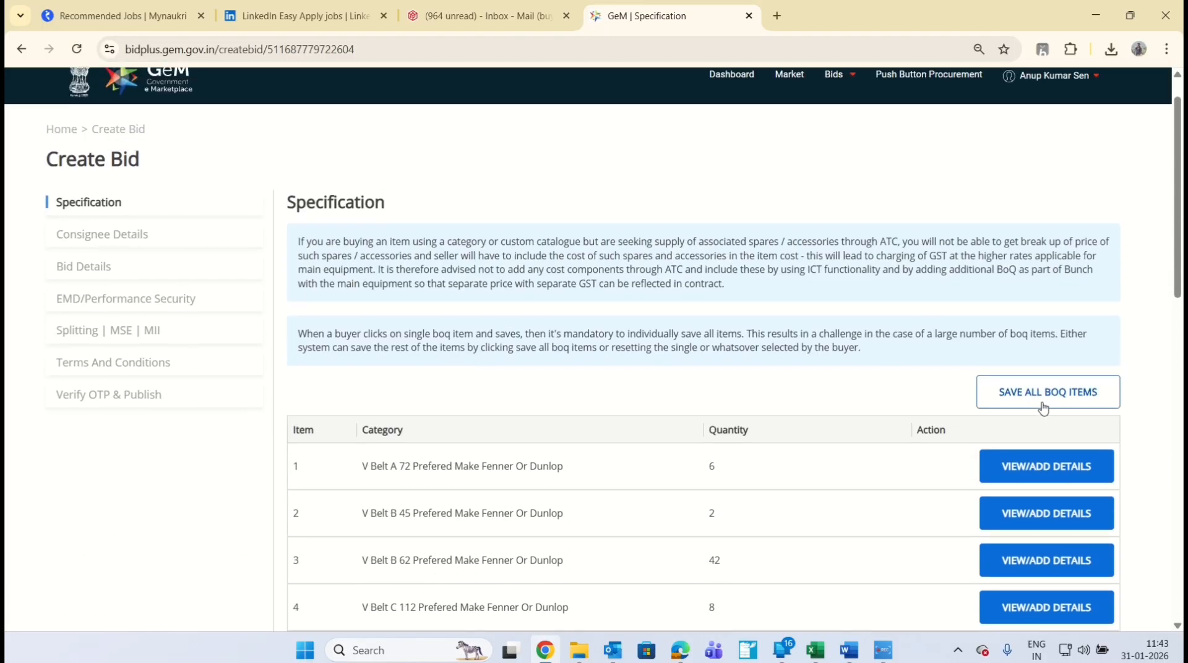
left_click(1044, 400)
left_click(696, 164)
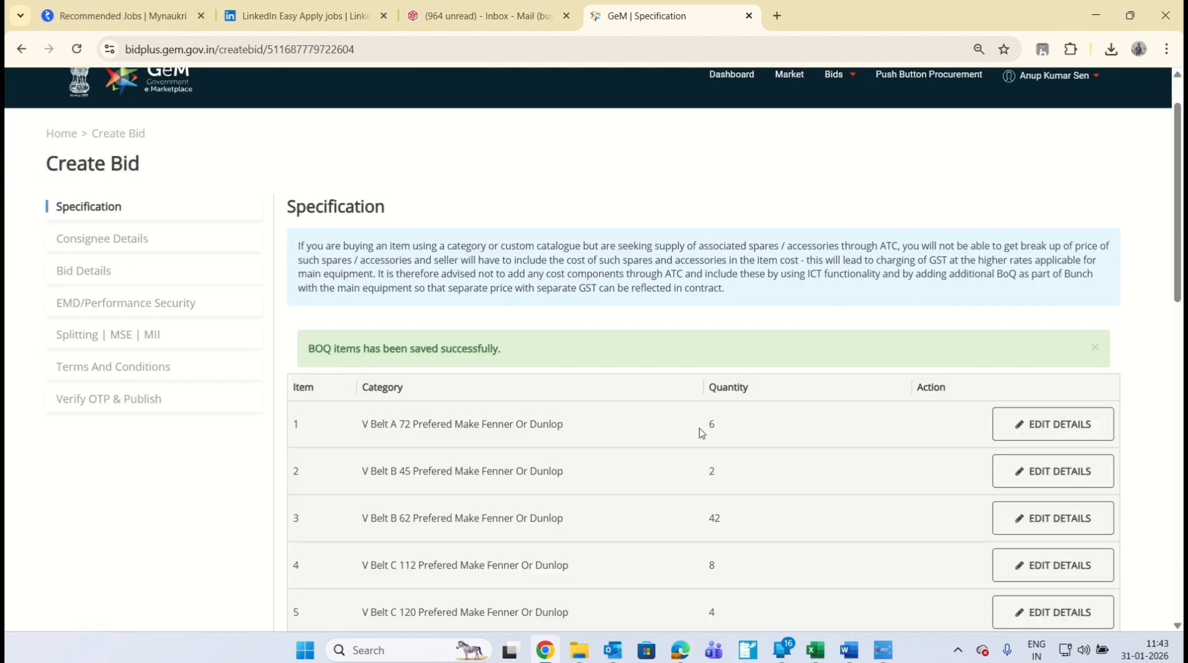
scroll(702, 433, "down", 12)
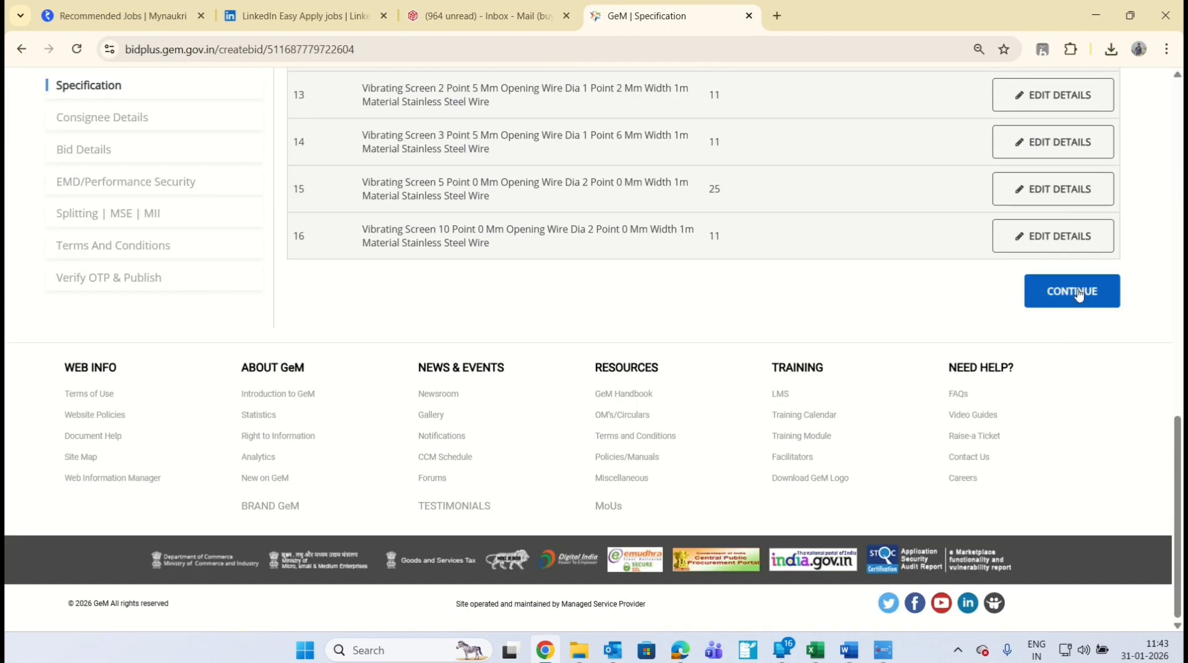
left_click(1078, 294)
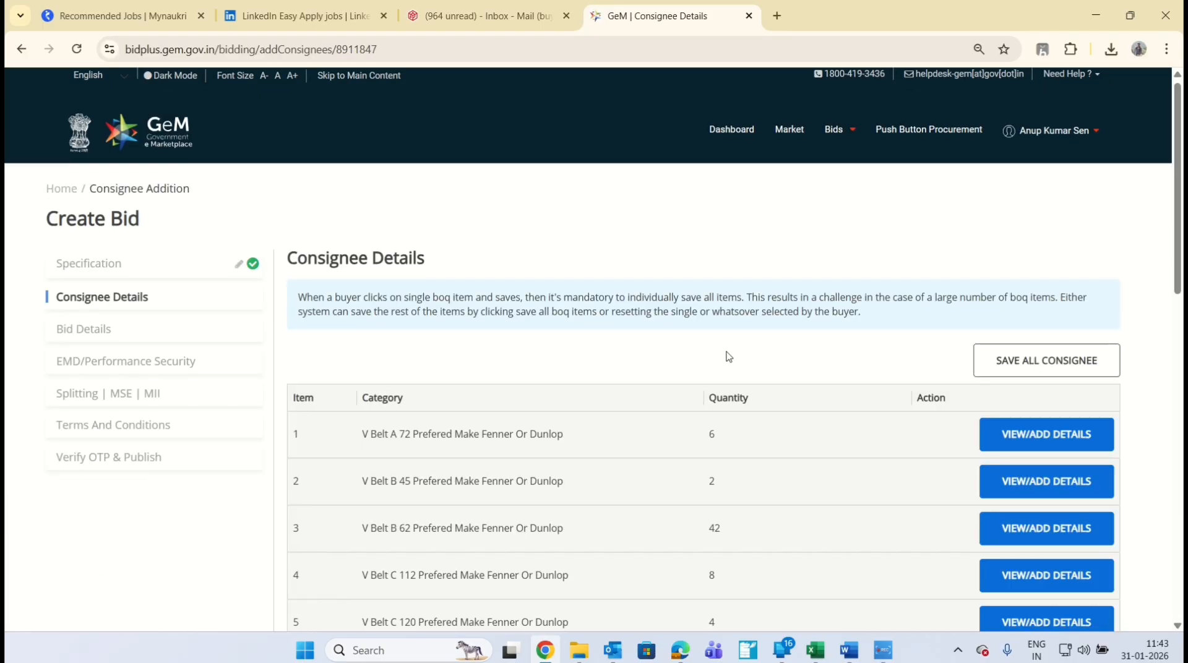
Save the consignees for all items, confirm, and continue to Bid Details.
scroll(729, 357, "down", 3)
scroll(729, 356, "down", 5)
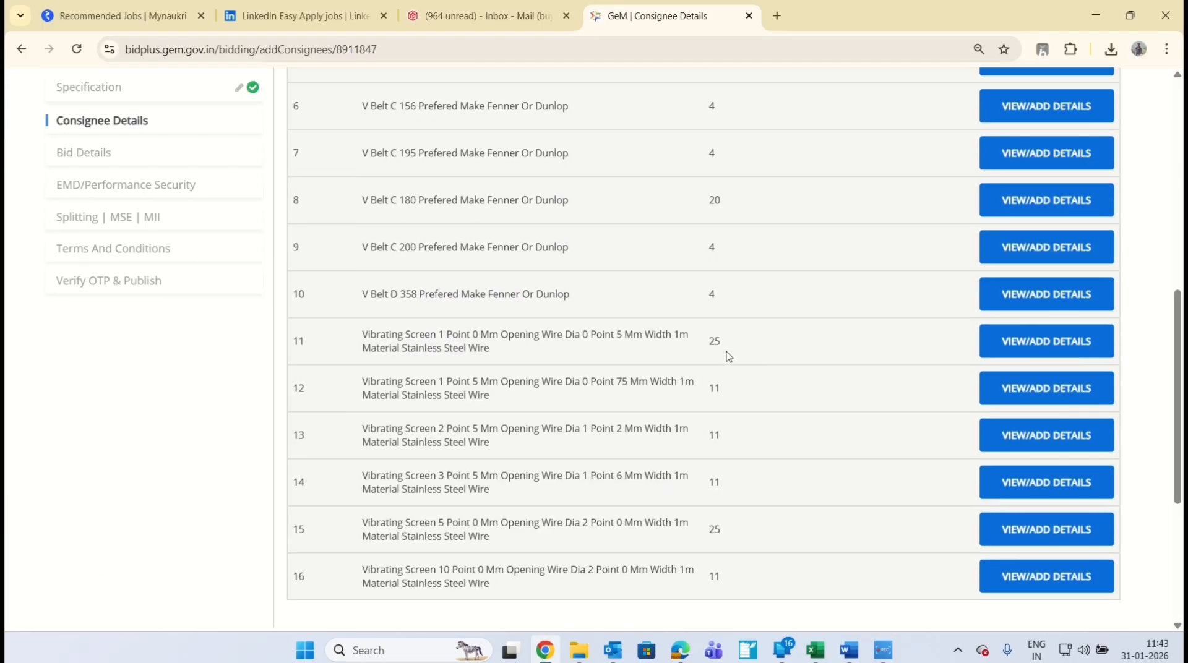
scroll(729, 356, "up", 5)
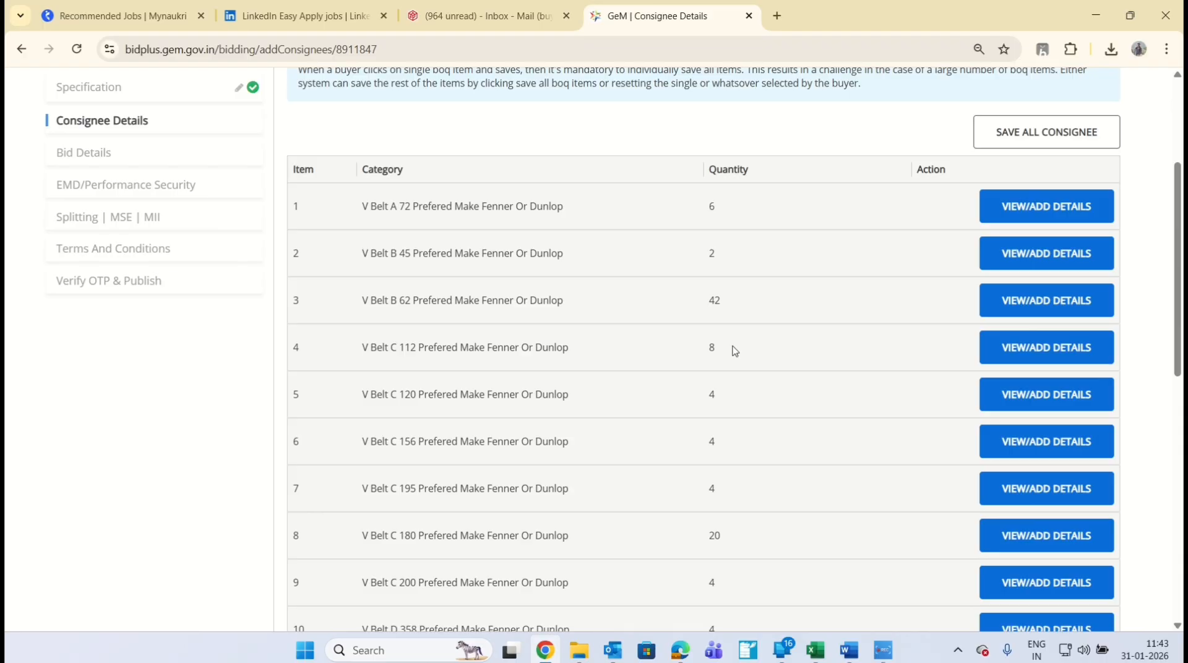
left_click(1042, 135)
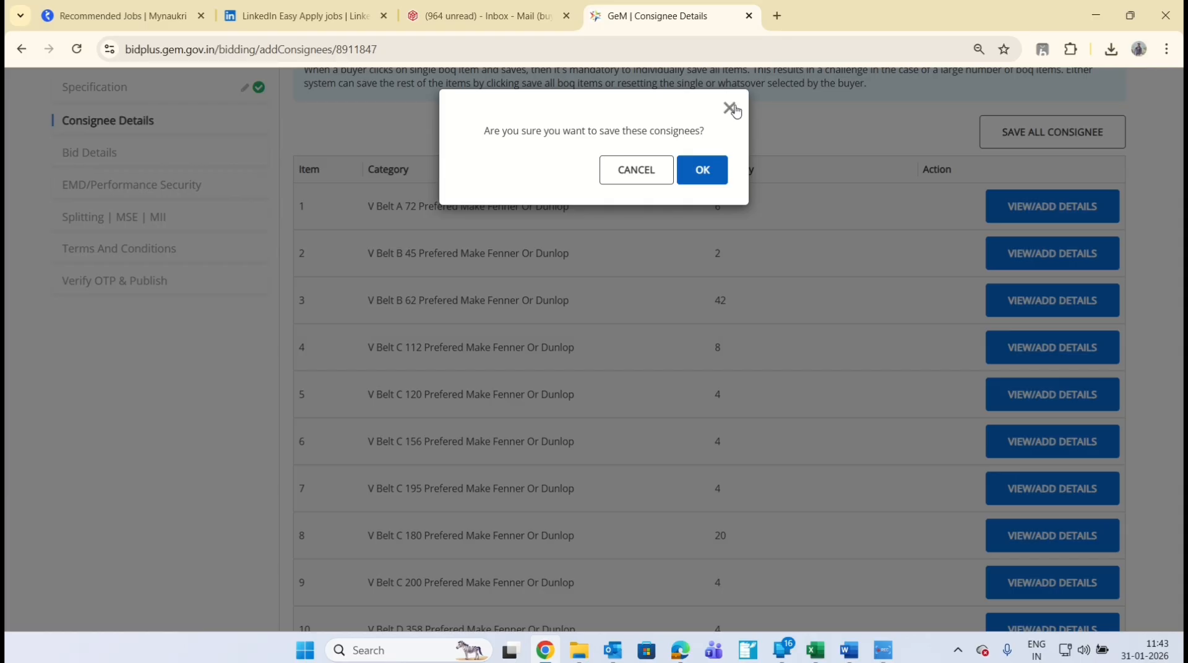
left_click(703, 171)
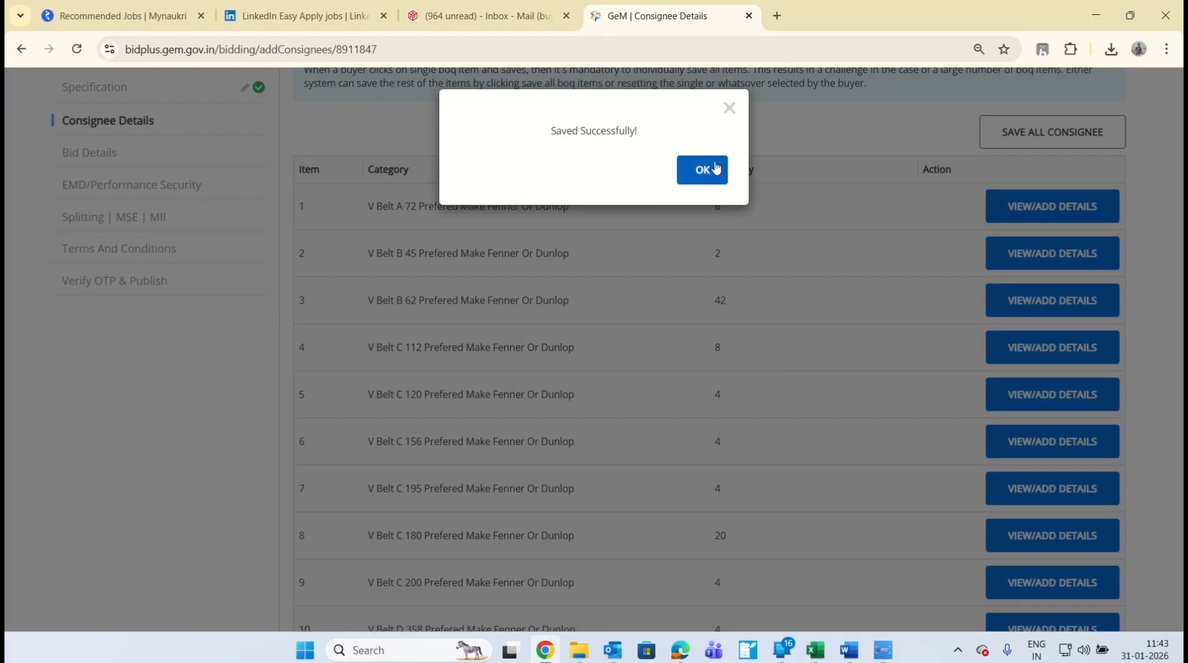
left_click(714, 171)
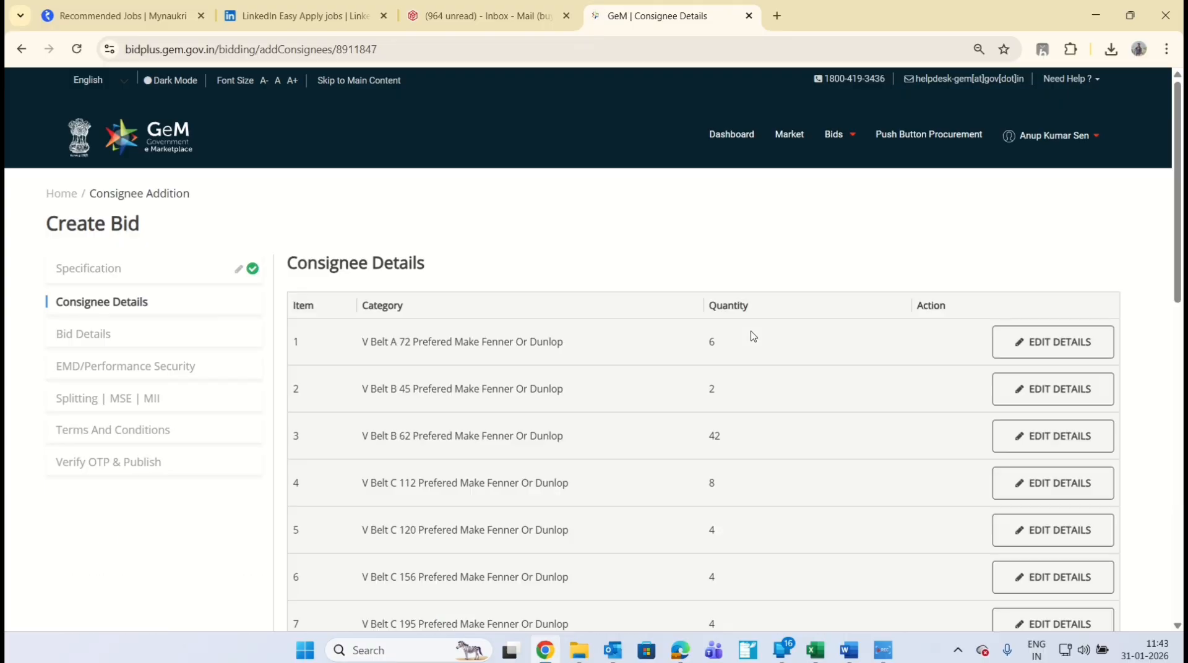
scroll(850, 483, "down", 10)
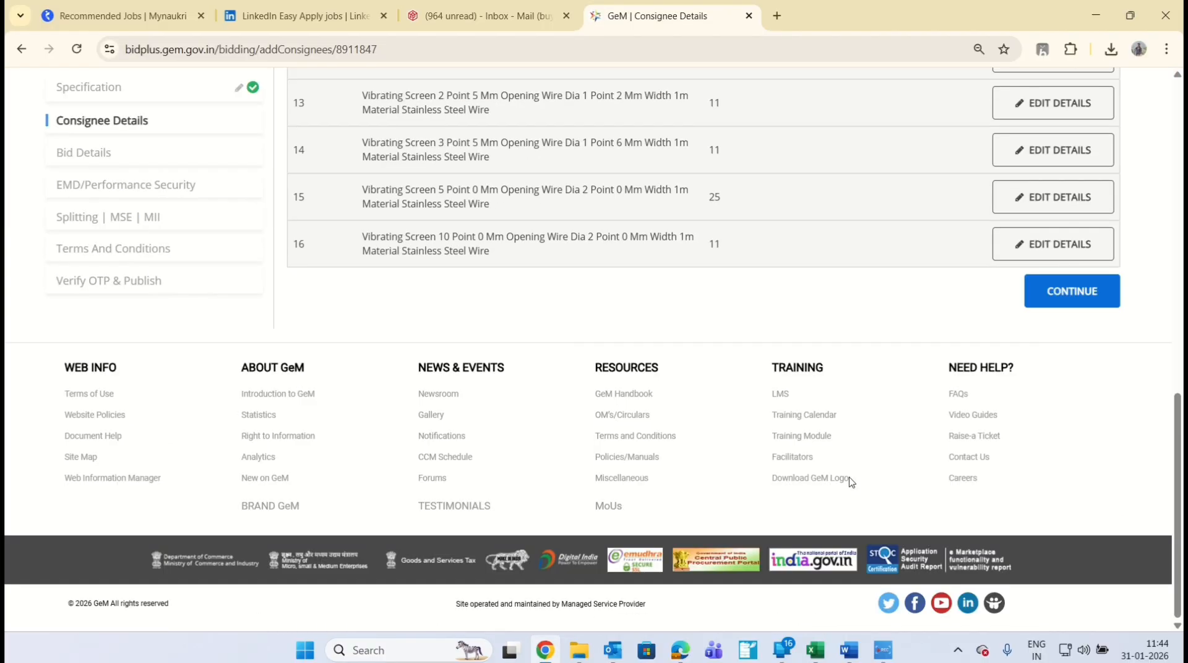
left_click(1084, 298)
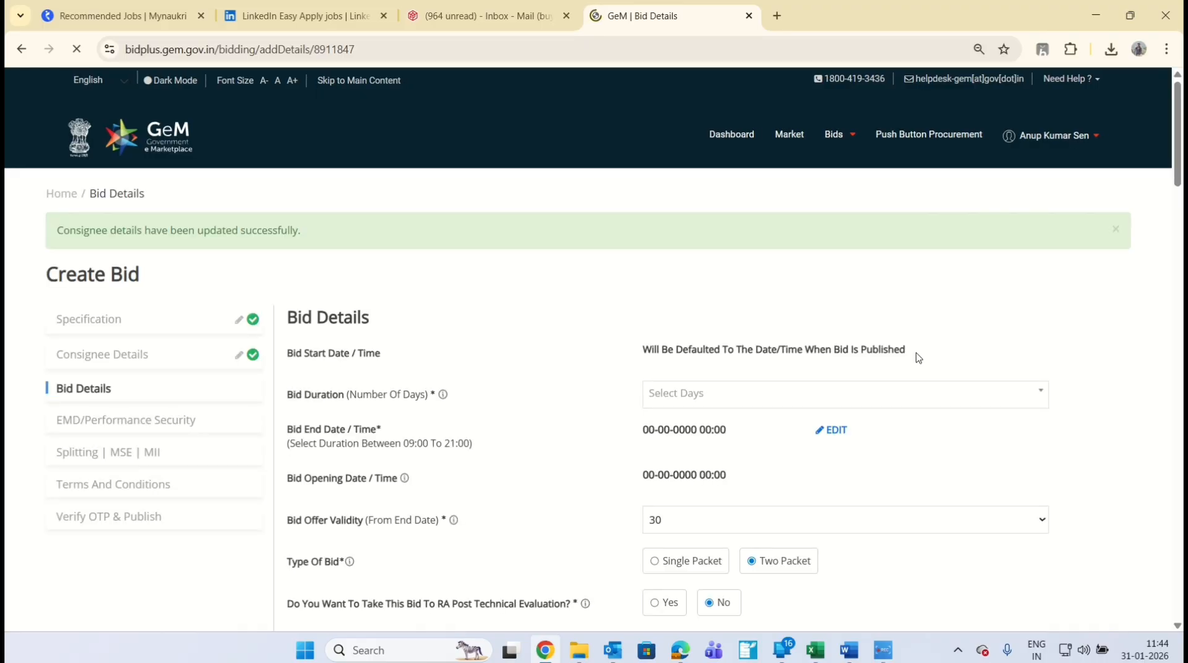
Set the bid duration to 21 days.
scroll(919, 357, "down", 3)
left_click(978, 158)
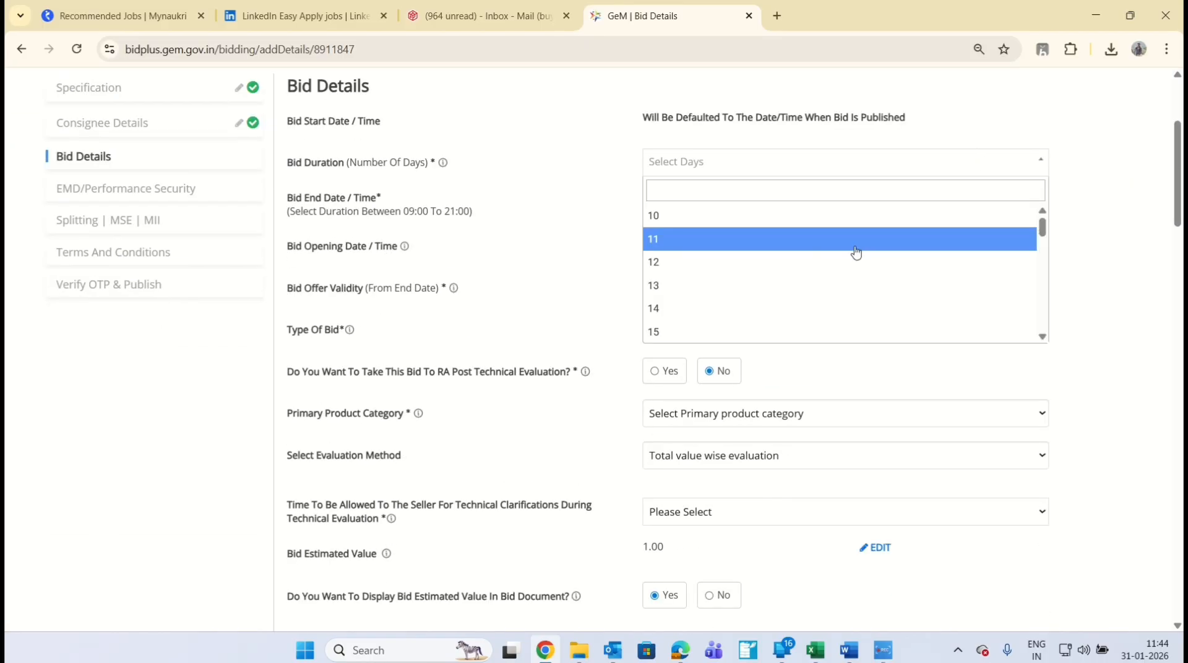
scroll(854, 251, "down", 3)
left_click(720, 325)
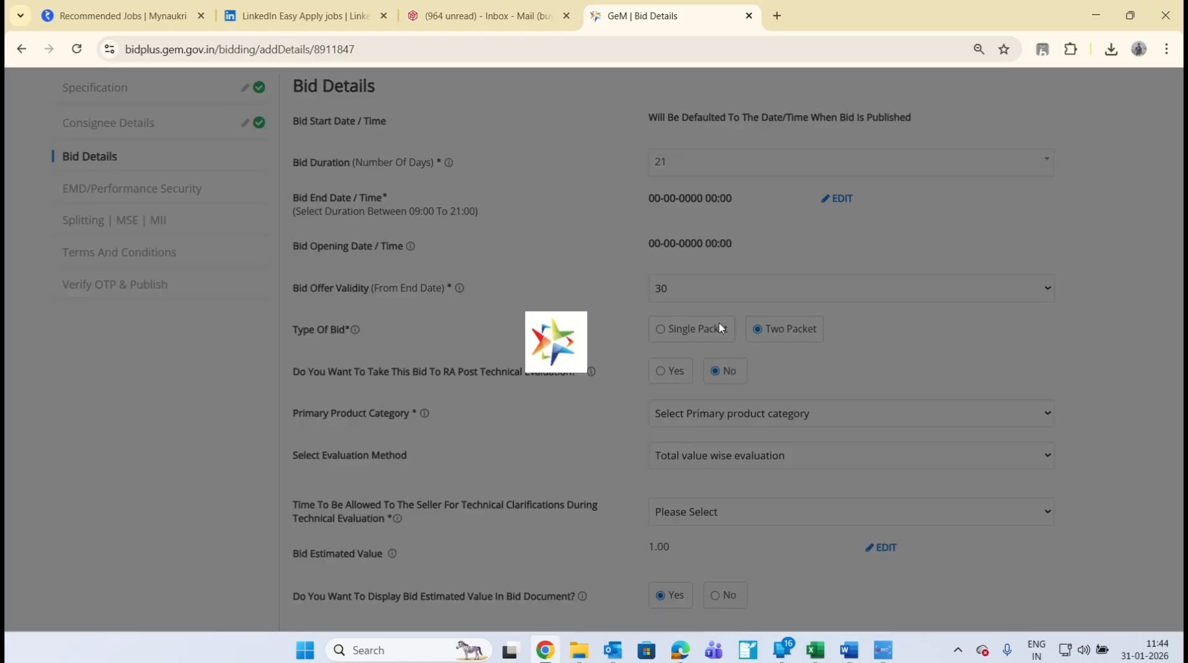
left_click(705, 313)
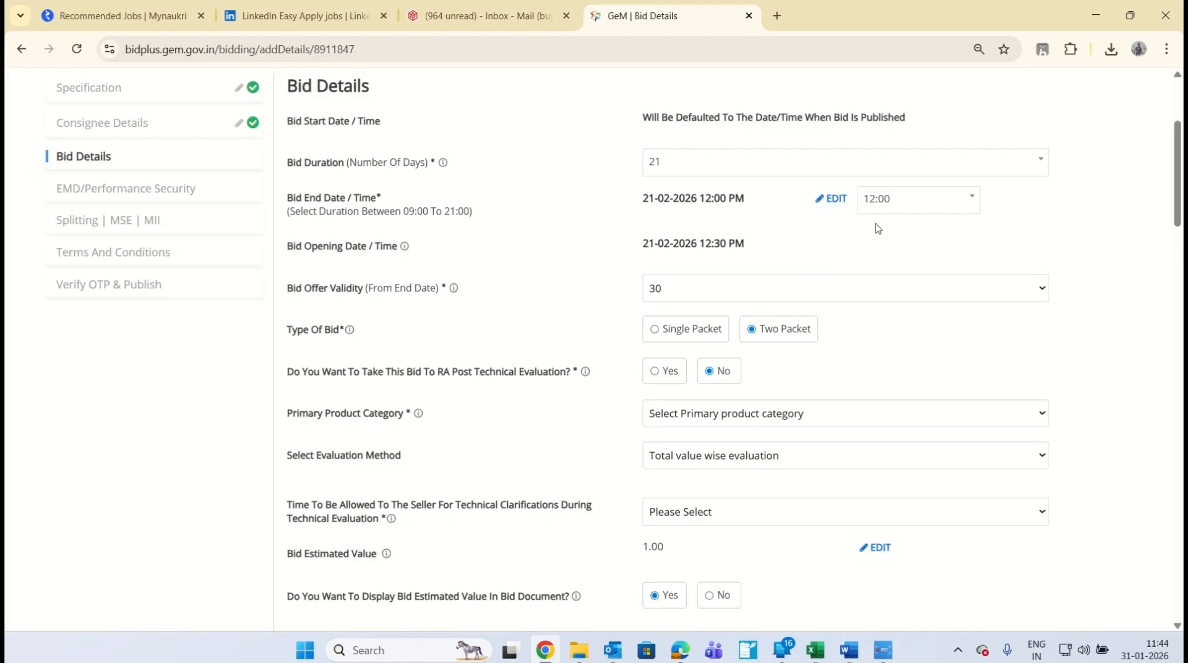
Set the bid end time to 15:00.
left_click(907, 201)
scroll(901, 302, "down", 1)
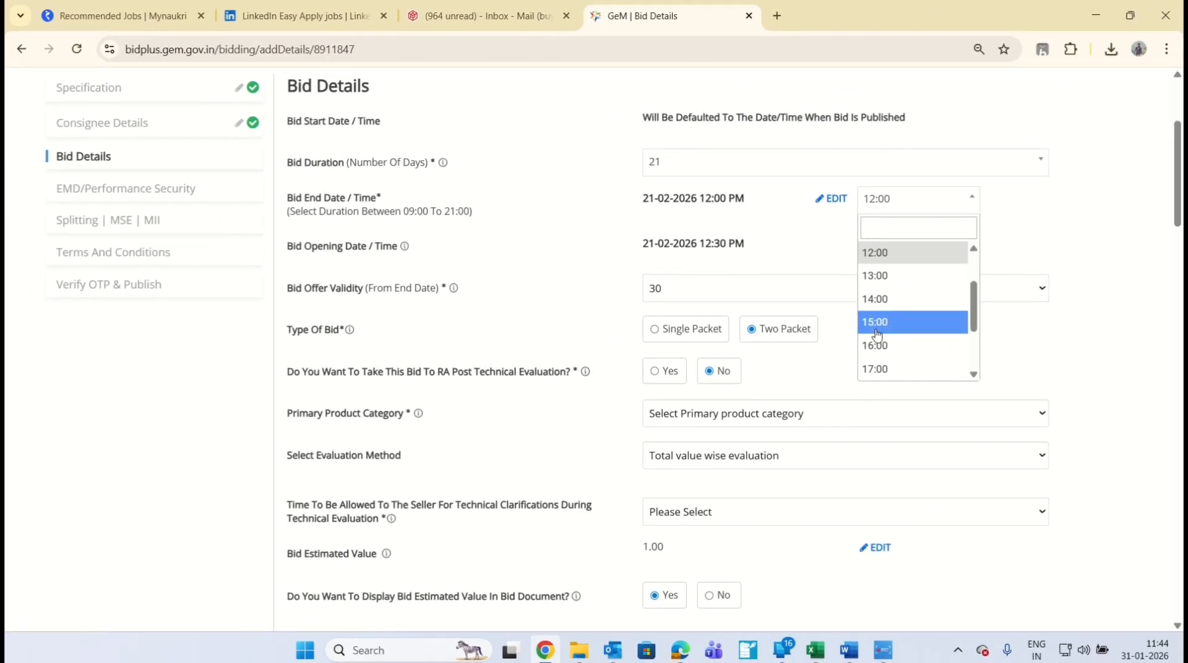
left_click(876, 321)
left_click(699, 312)
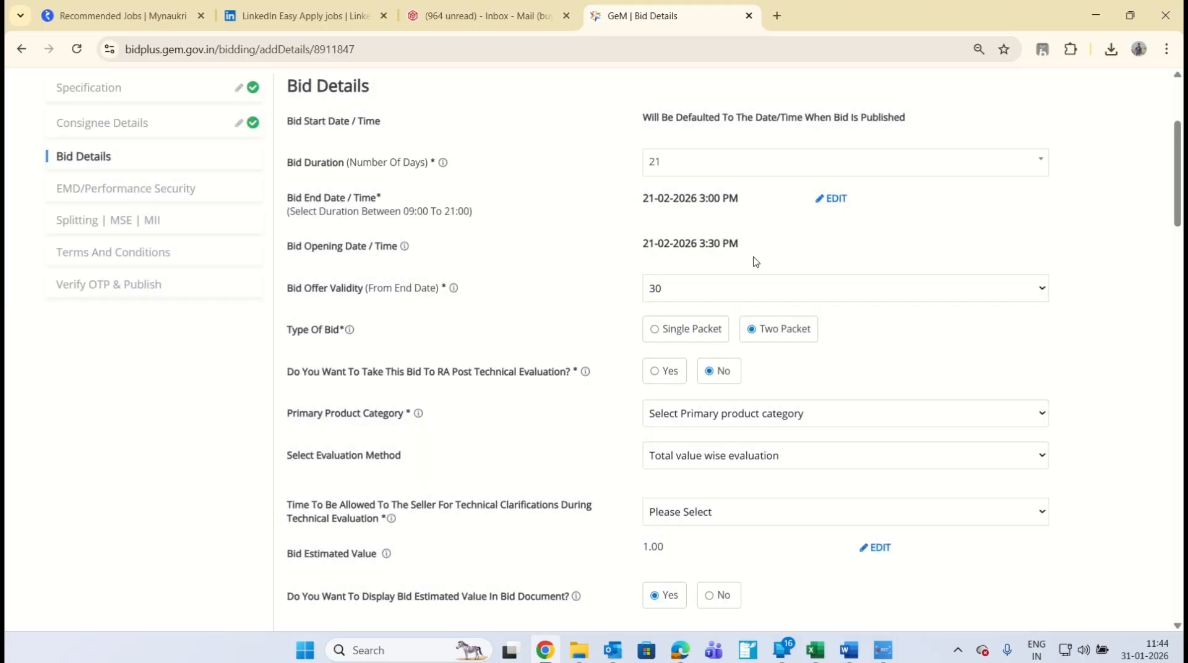
Set the bid offer validity to 90 days from the end date.
scroll(753, 262, "down", 2)
left_click(823, 196)
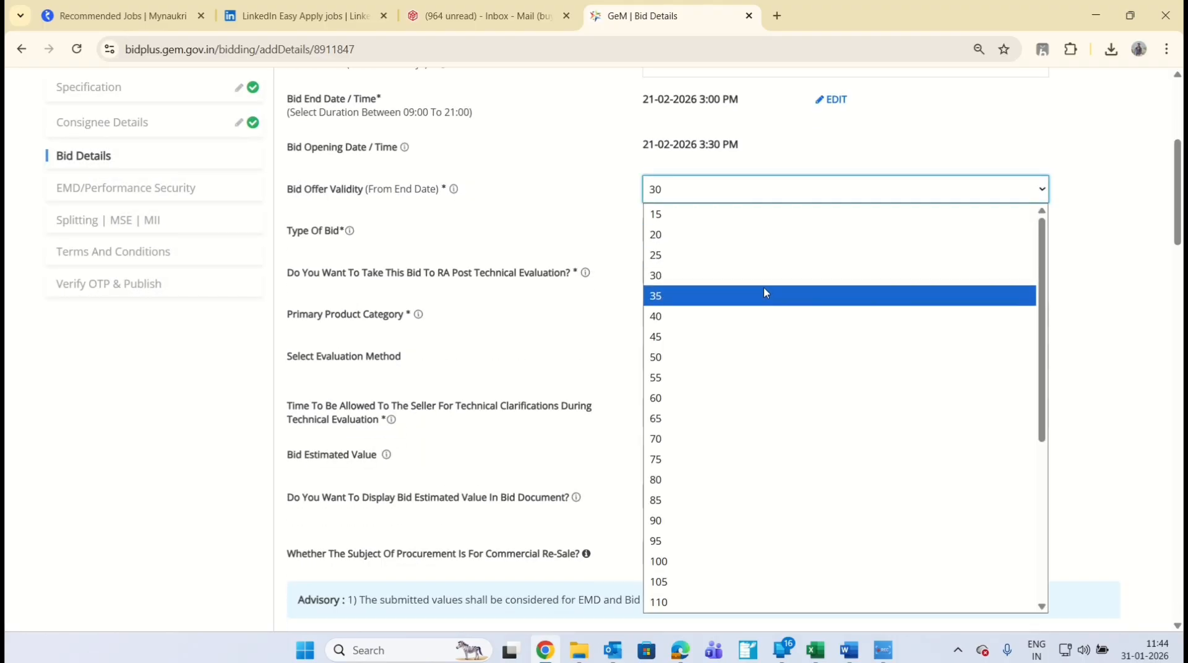
left_click(704, 522)
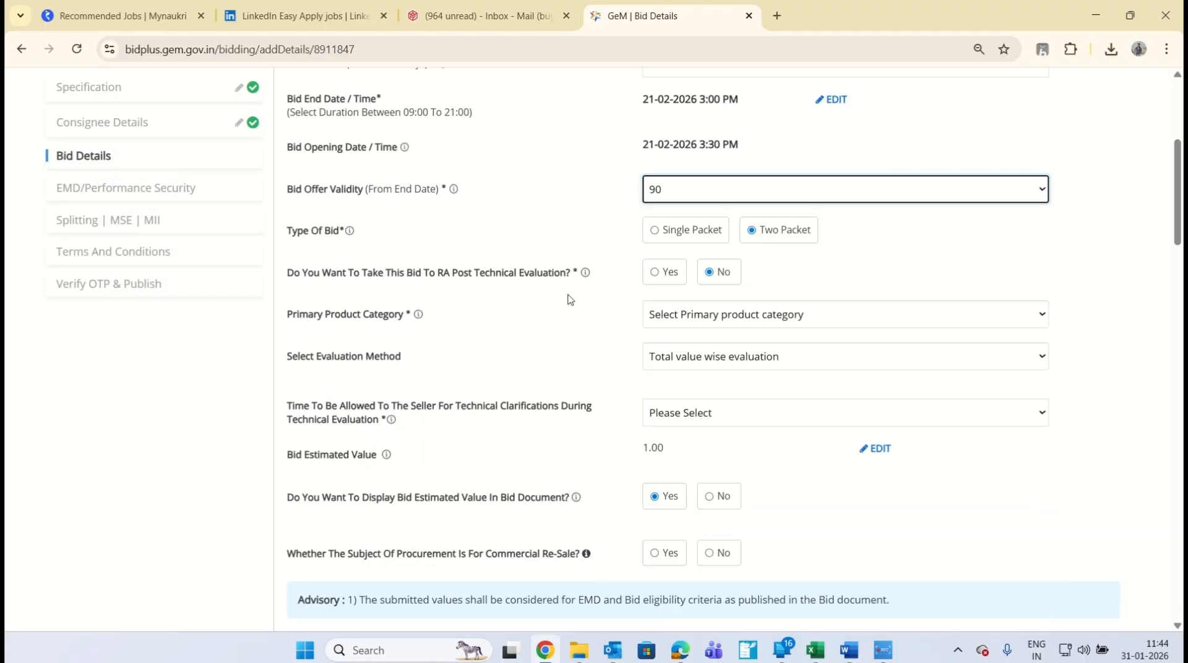
Choose "V Belt A 72 Prefered make Fenner or Dunlop" as the primary product category.
scroll(563, 276, "down", 1)
left_click(734, 243)
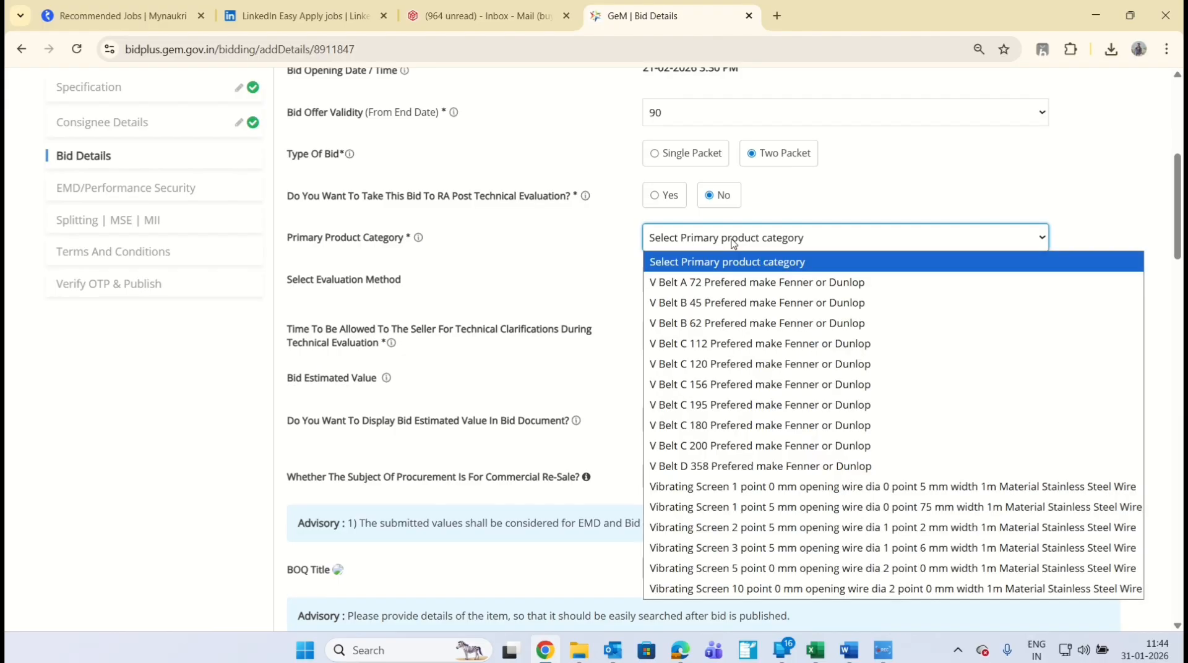
left_click(733, 243)
scroll(619, 278, "down", 1)
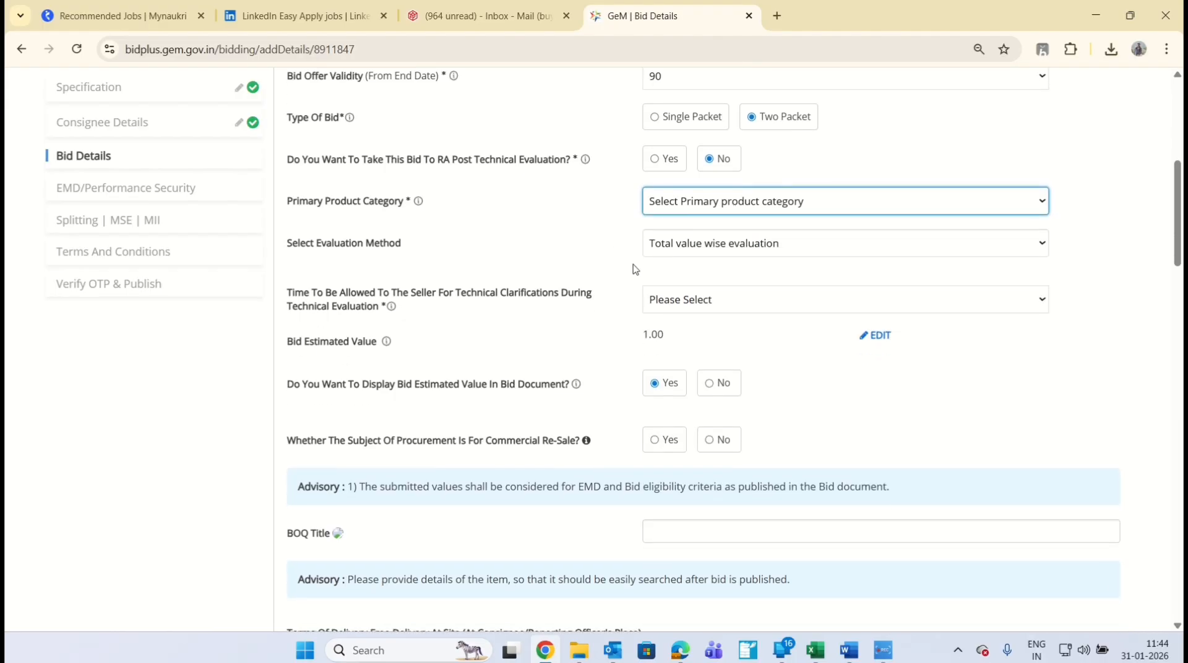
left_click(738, 207)
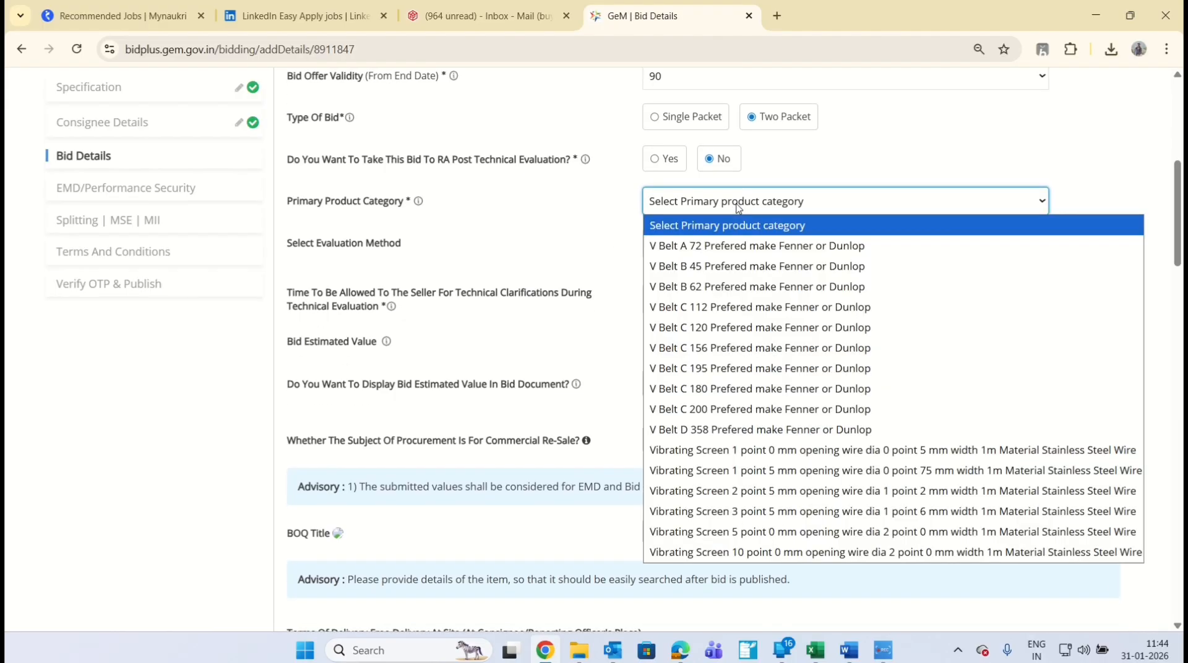
left_click(749, 252)
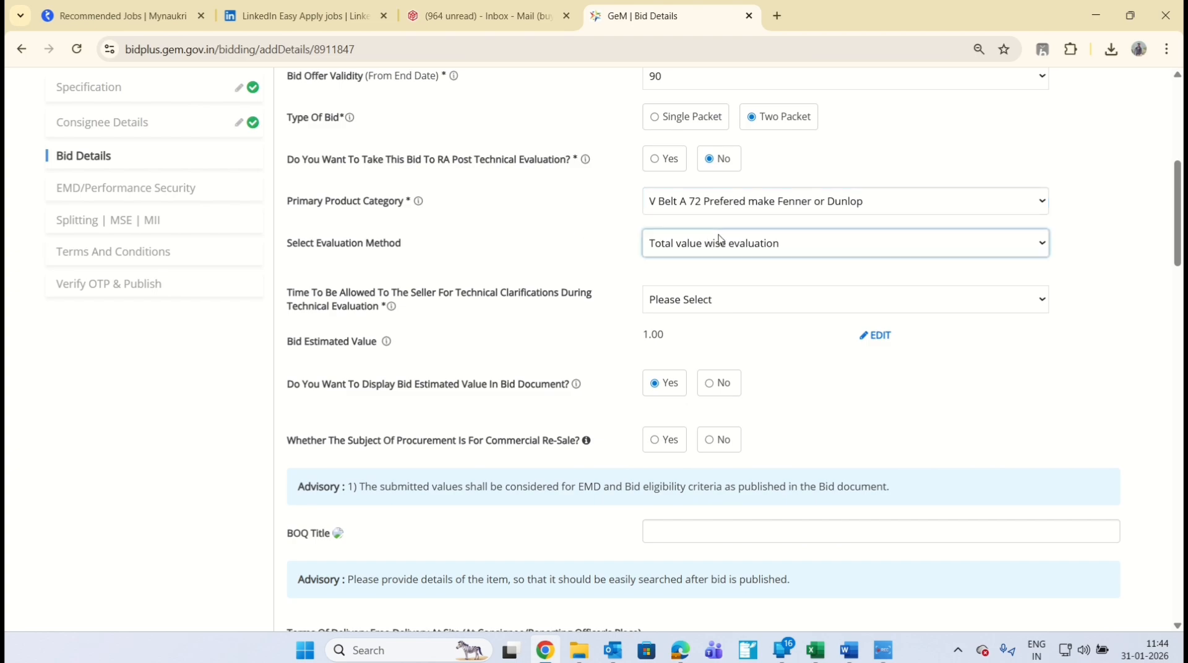
Change the evaluation method to Group wise evaluation and confirm the change.
left_click(718, 241)
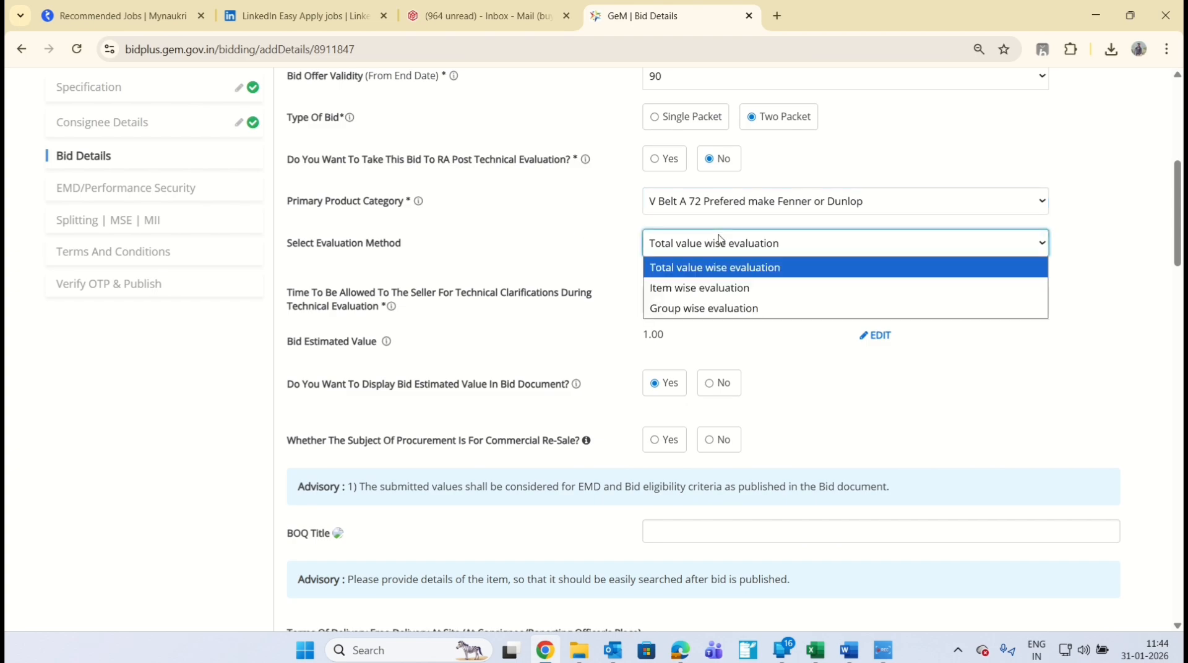
left_click(728, 309)
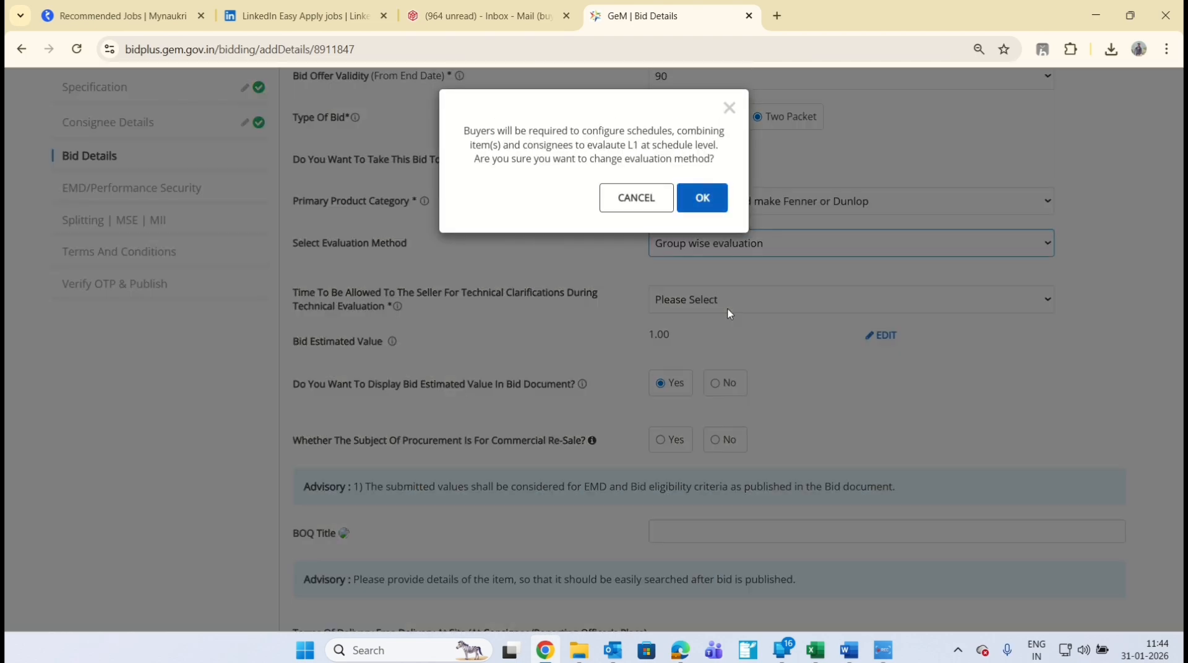
left_click(703, 198)
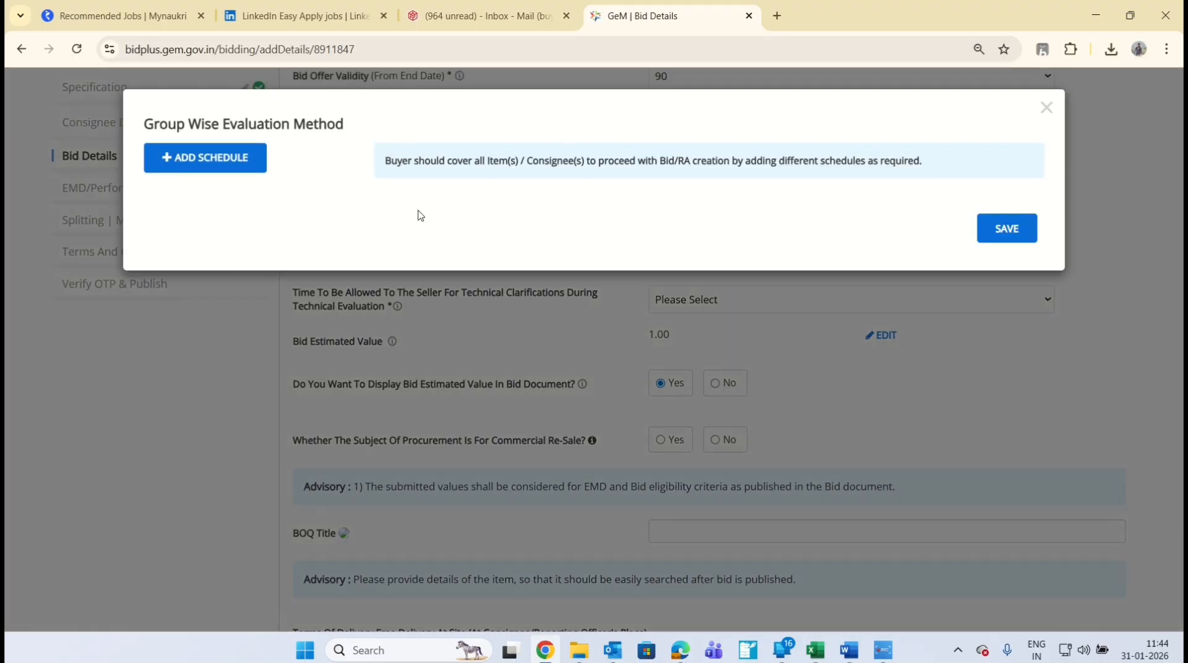
Add a schedule titled "Market-1" to the group wise evaluation.
left_click(201, 159)
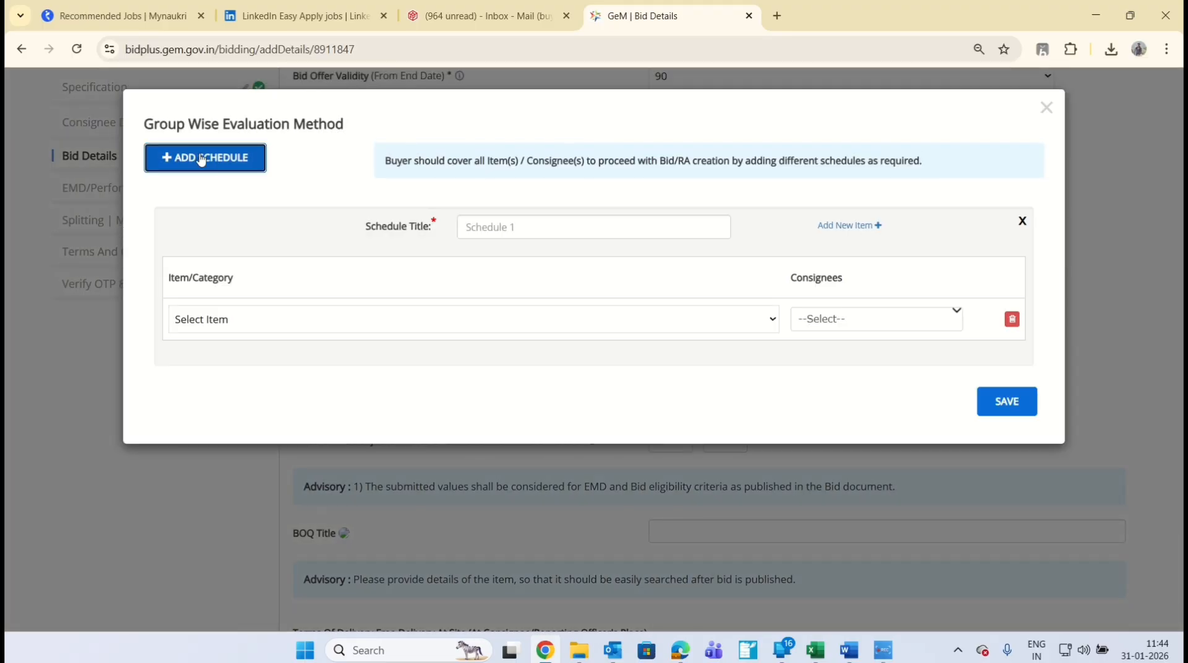
left_click(527, 229)
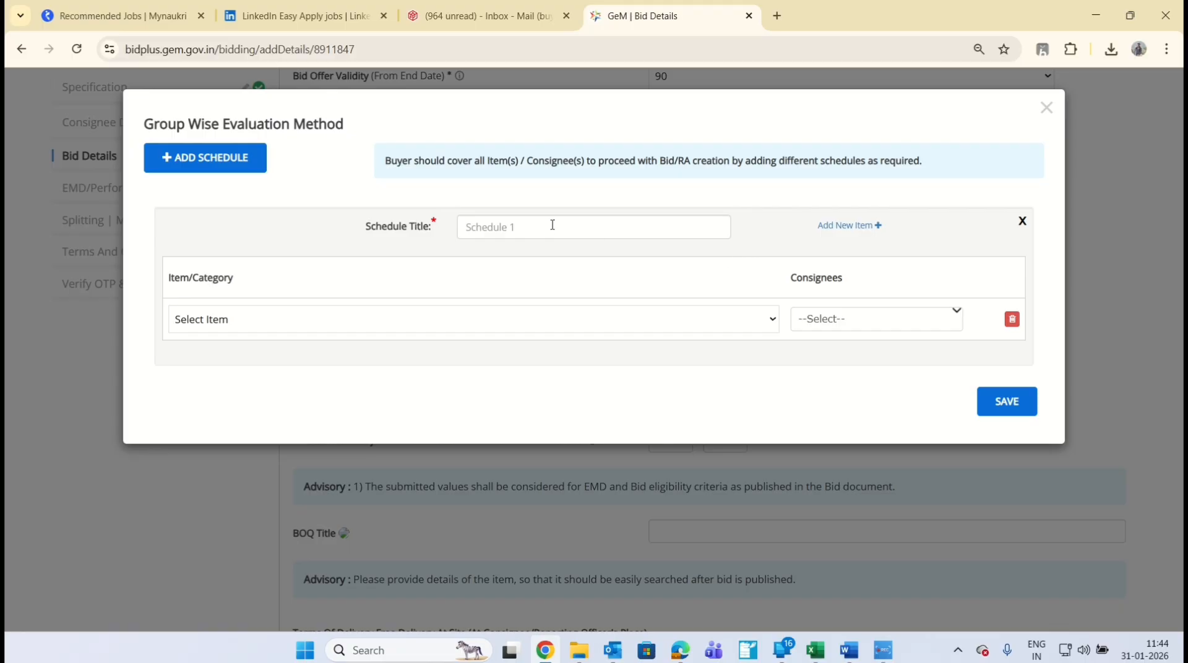
left_click(565, 265)
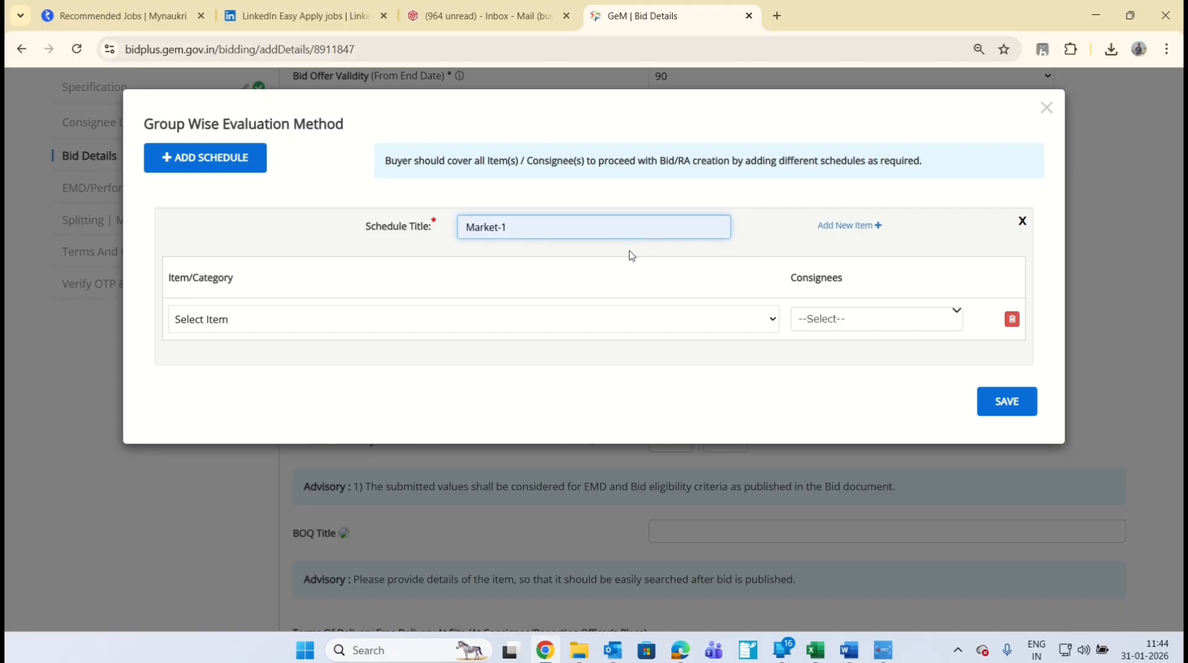
Assign "V Belt A 72 Prefered make Fenner or Dunlop" to the Market-1 schedule with the SAIL Refractory Unit Bhandaridah consignee.
left_click(772, 319)
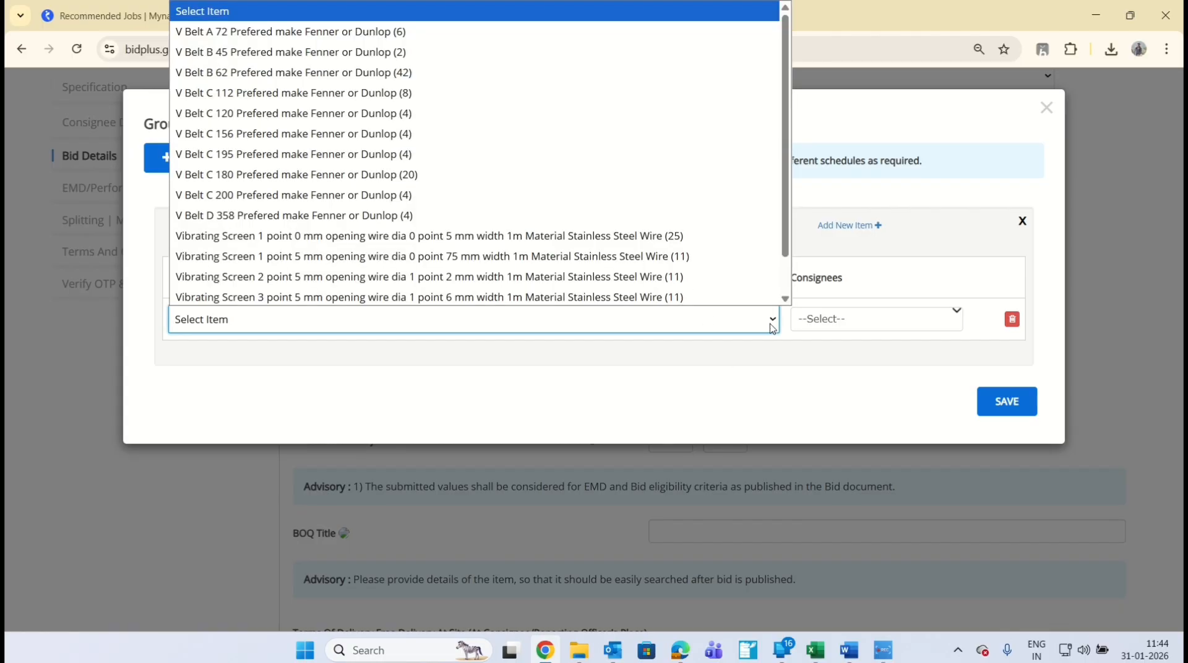
left_click(437, 33)
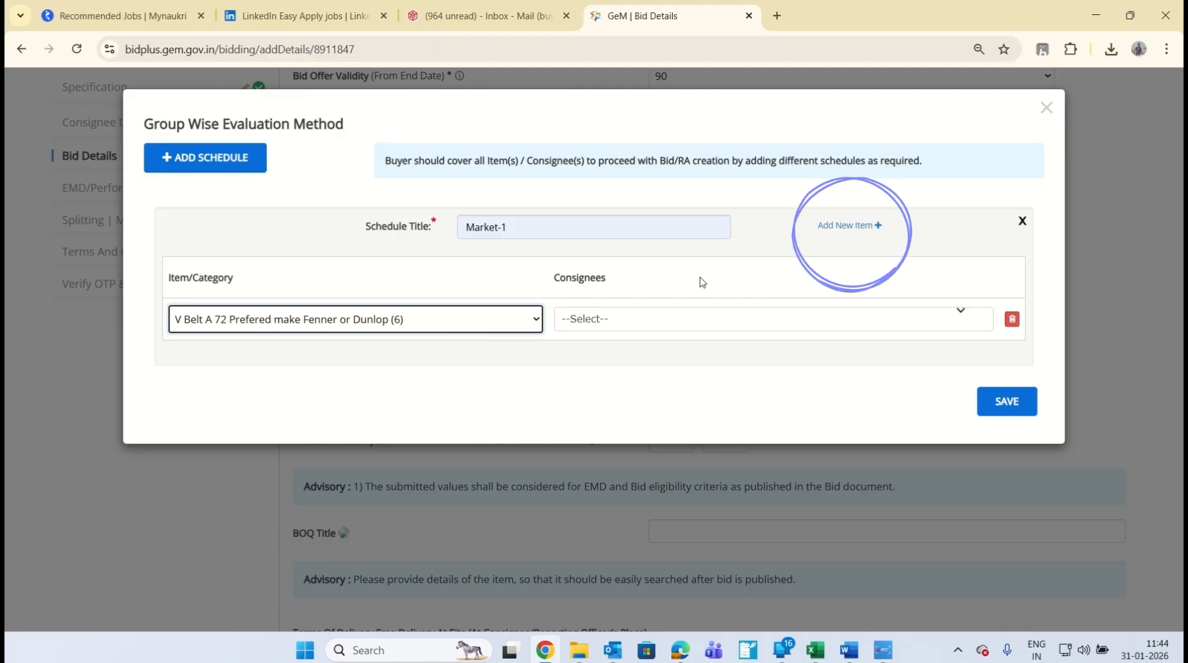
left_click(688, 328)
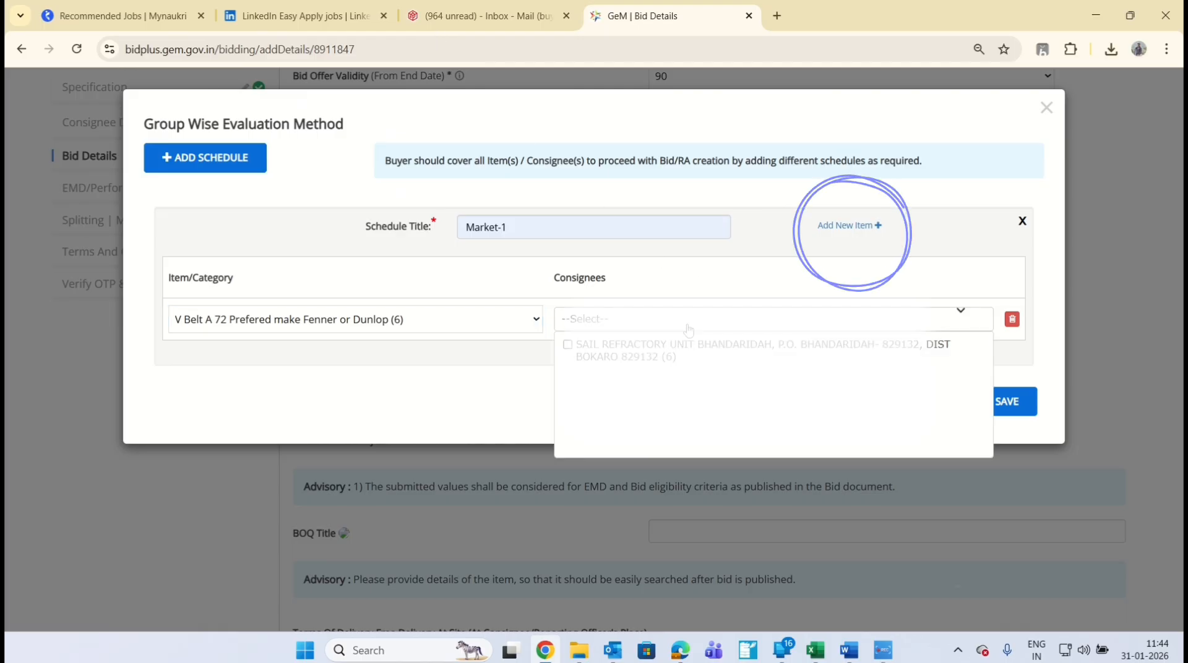
left_click(687, 359)
left_click(743, 300)
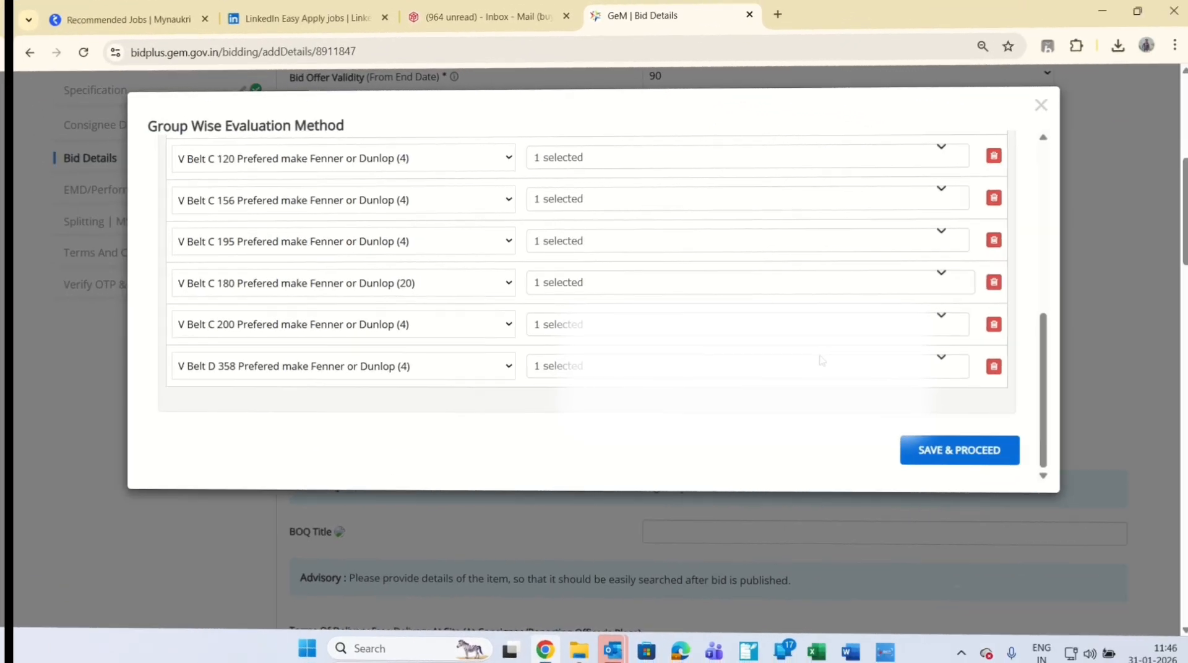
Check the V belt items and their consignees in the Market-1 schedule and try to save it.
scroll(822, 358, "up", 5)
scroll(822, 358, "down", 5)
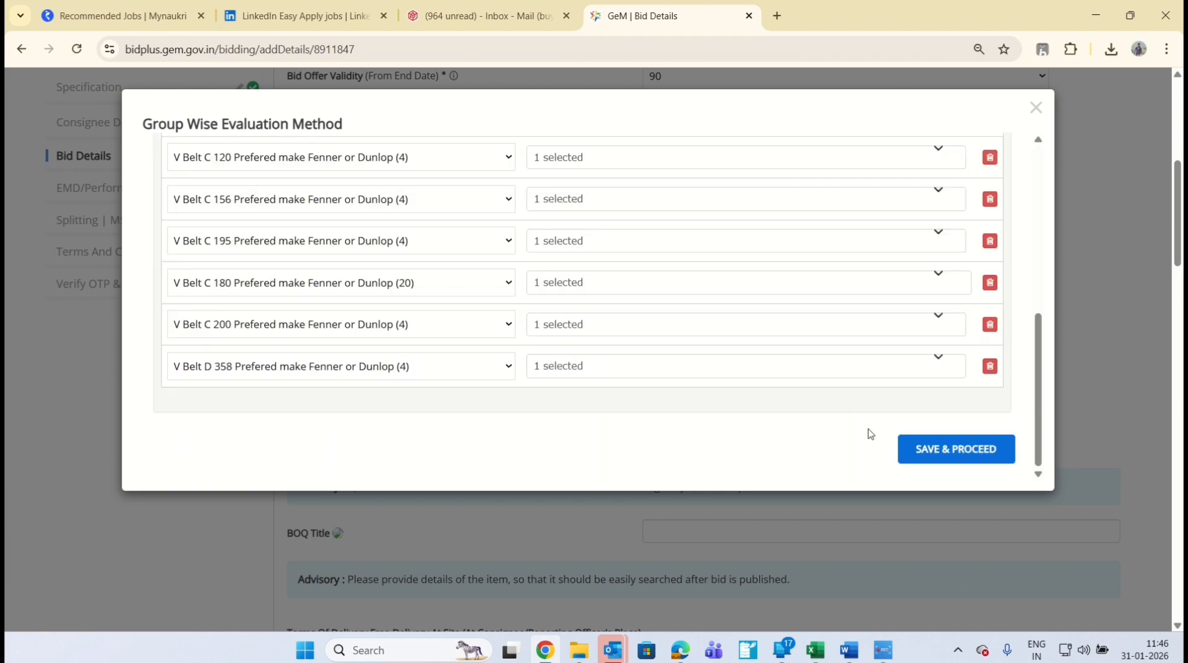
left_click(973, 452)
scroll(782, 267, "up", 1)
scroll(782, 268, "down", 1)
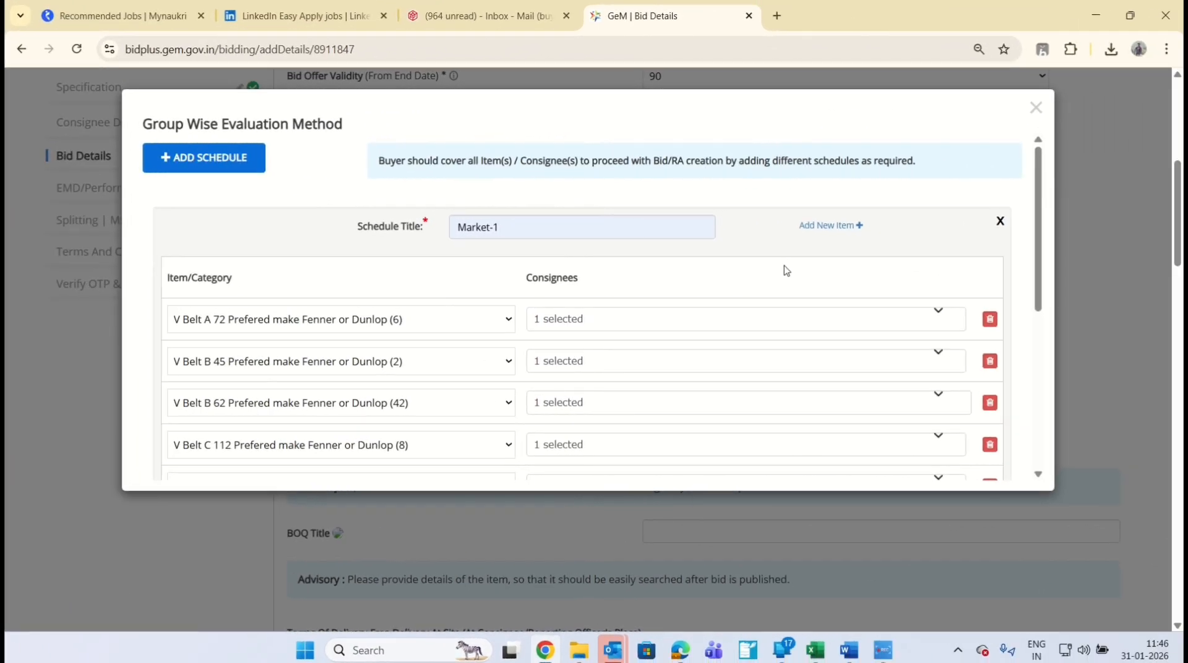
scroll(782, 268, "down", 5)
scroll(782, 268, "up", 5)
Add a second schedule titled "Market-2" to the group wise evaluation.
left_click(170, 162)
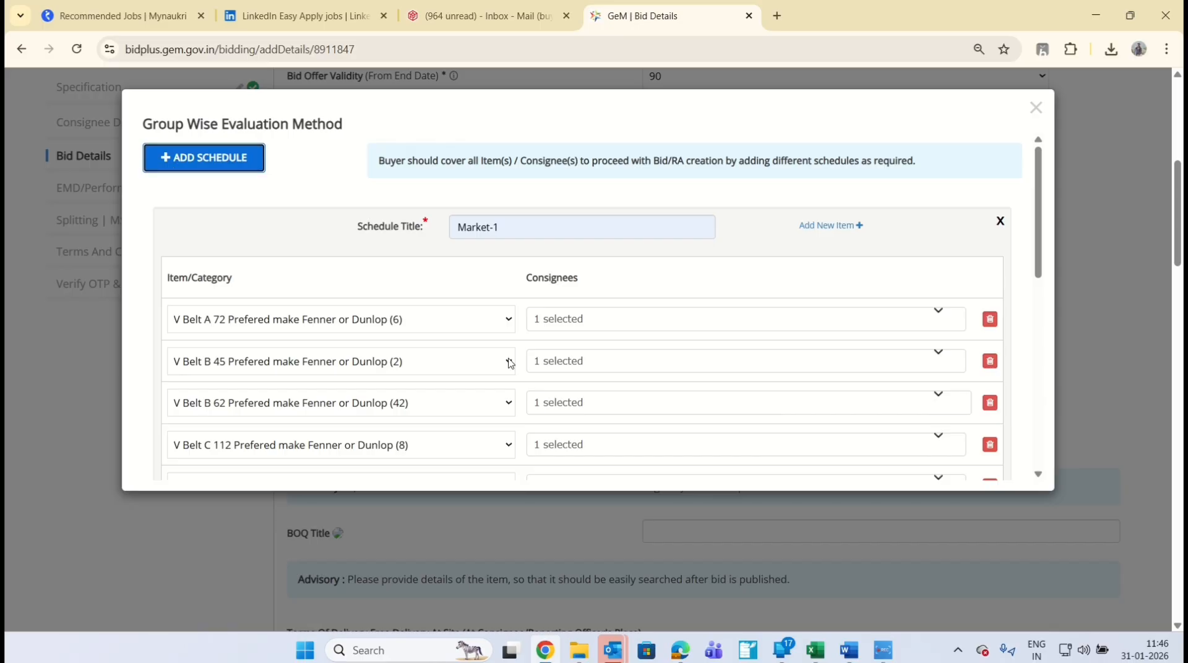
scroll(510, 363, "down", 5)
left_click(557, 274)
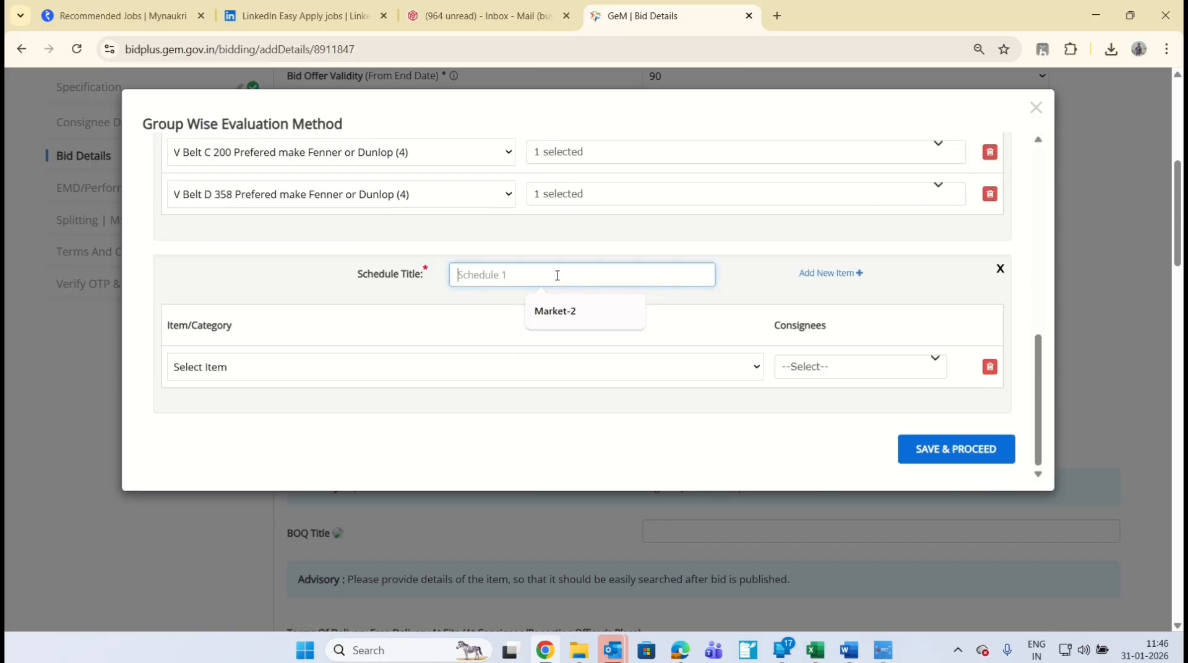
left_click(566, 313)
left_click(404, 297)
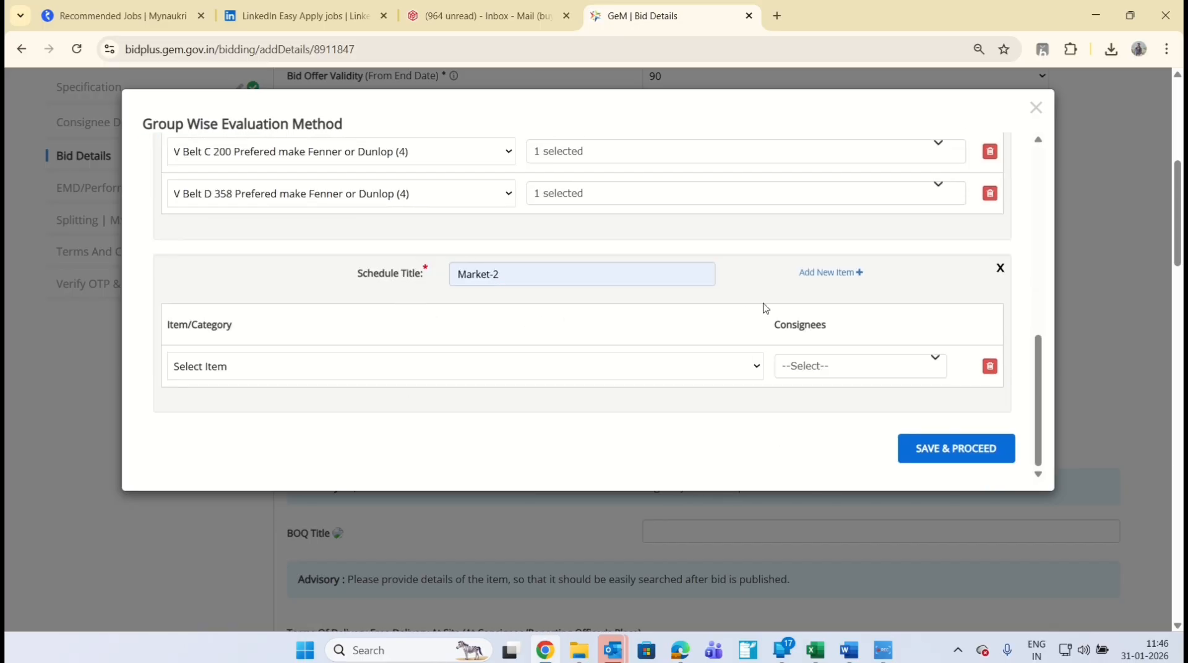
Add the vibrating screens with 1 point 0 mm and 1 point 5 mm openings as the first two Market-2 items.
left_click(705, 375)
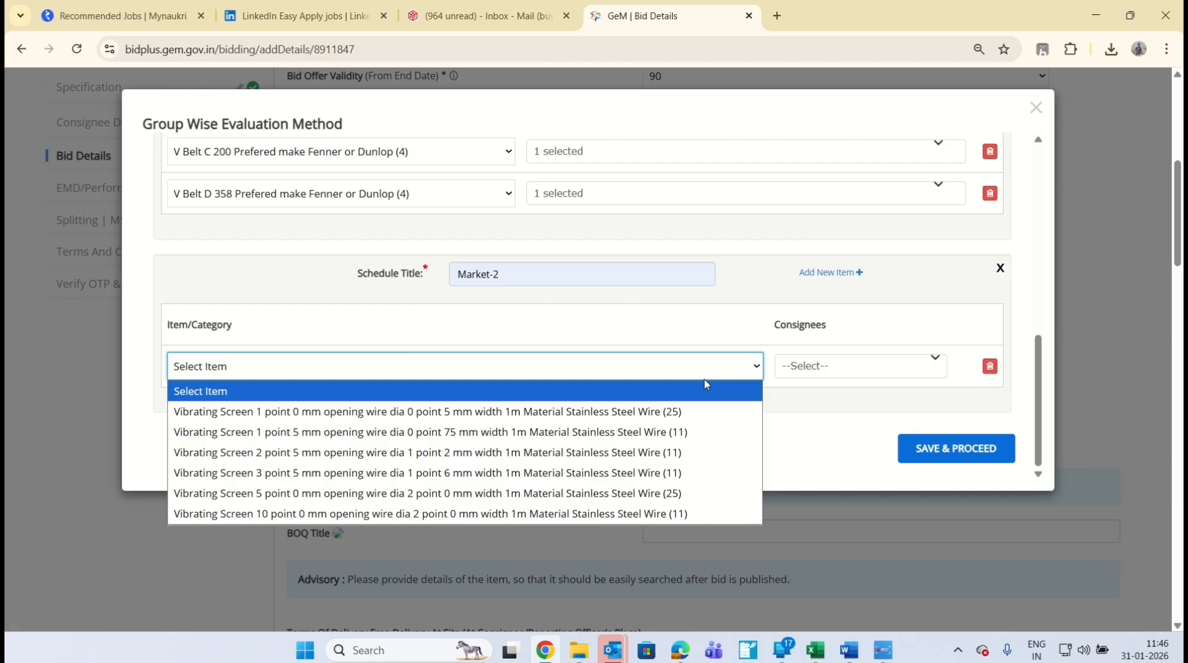
left_click(658, 411)
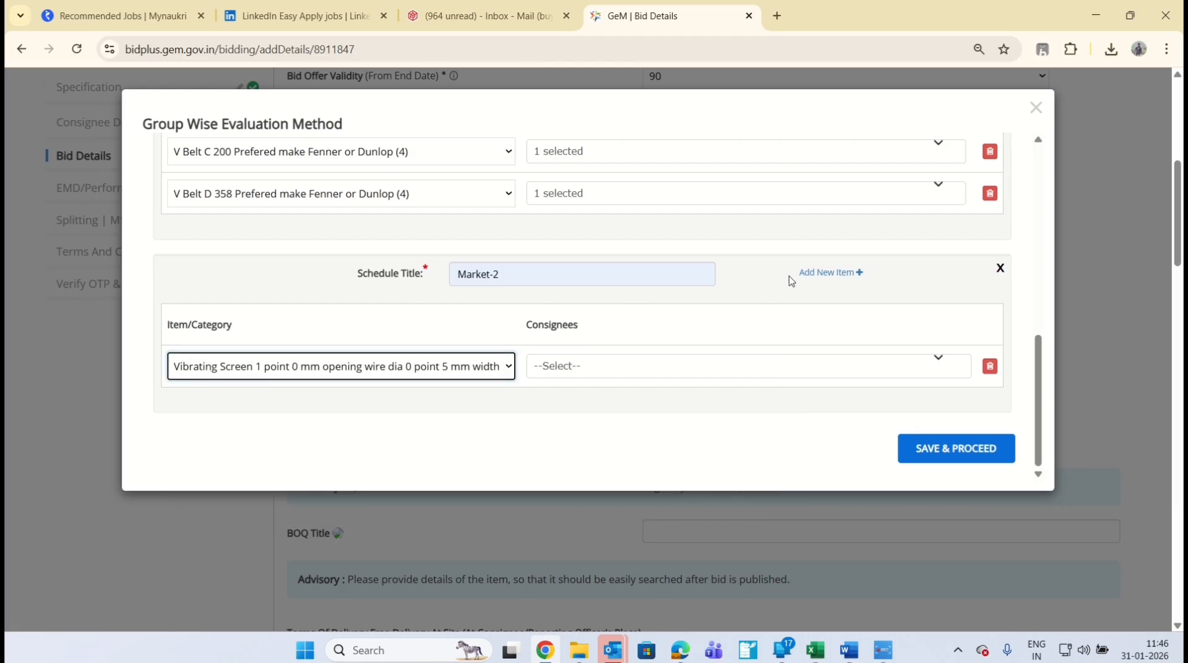
left_click(830, 273)
scroll(570, 374, "down", 1)
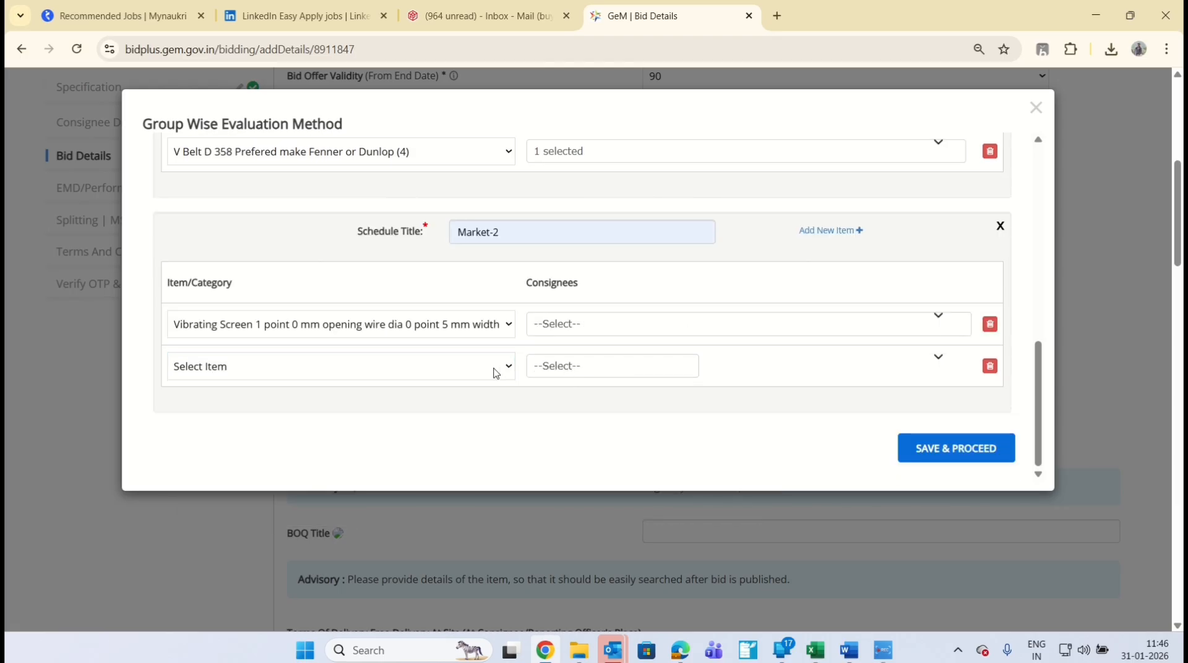
left_click(493, 368)
left_click(426, 431)
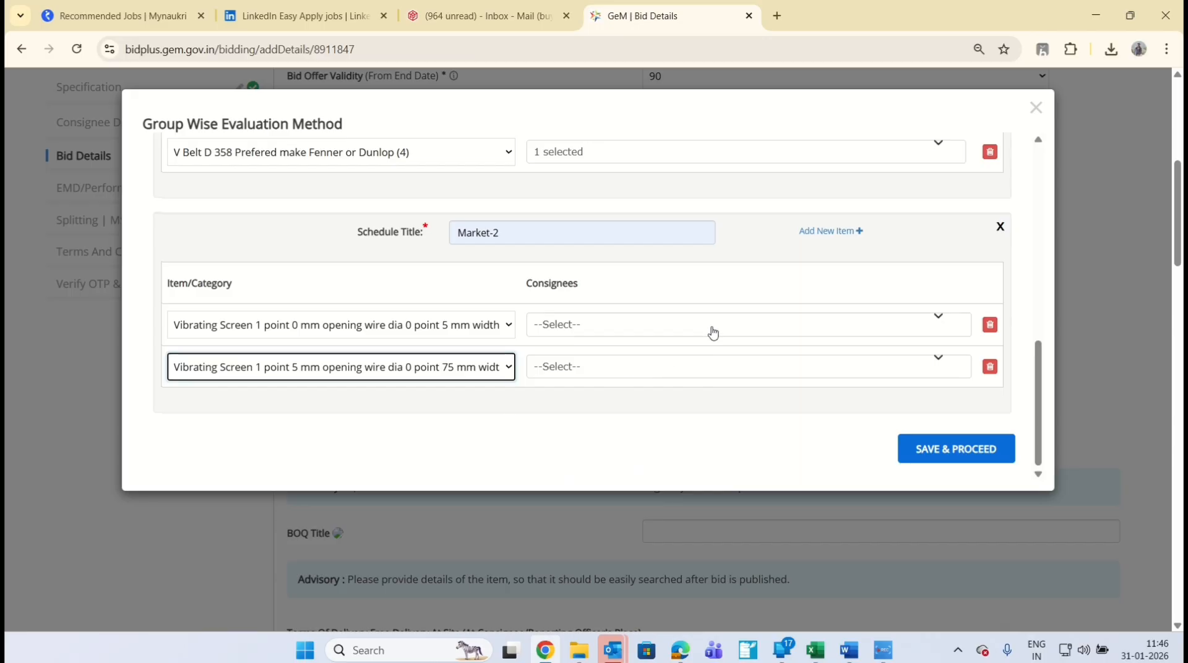
Add four more empty item rows to the Market-2 schedule.
left_click(830, 232)
scroll(462, 387, "down", 1)
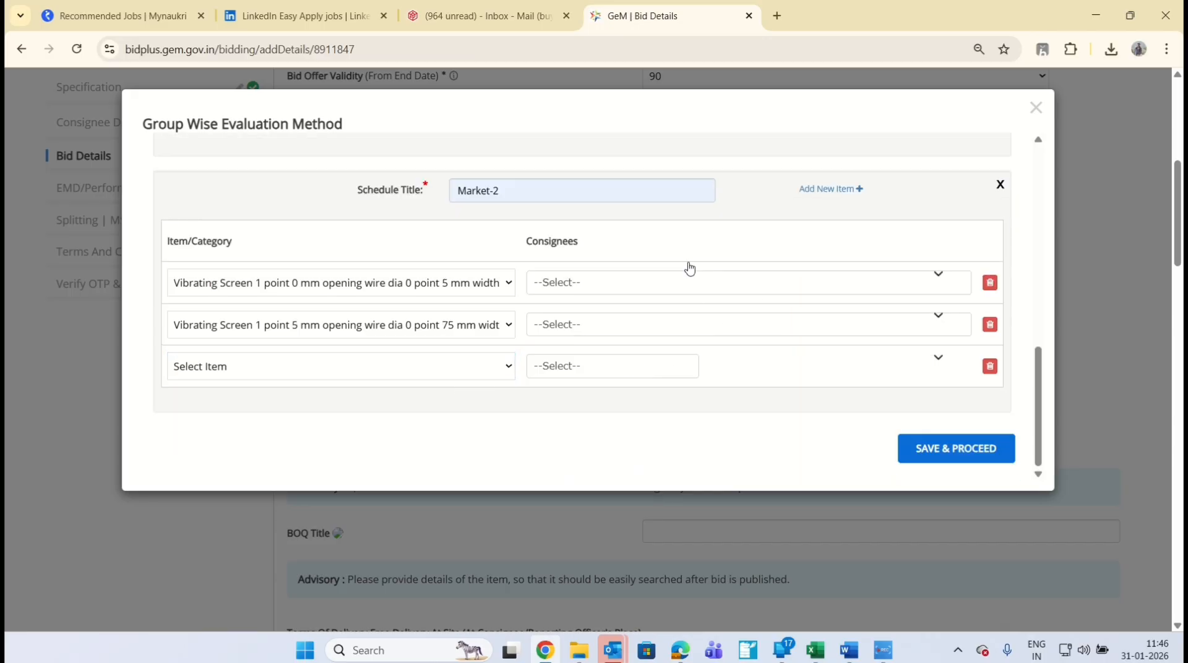
left_click(818, 192)
scroll(719, 306, "down", 1)
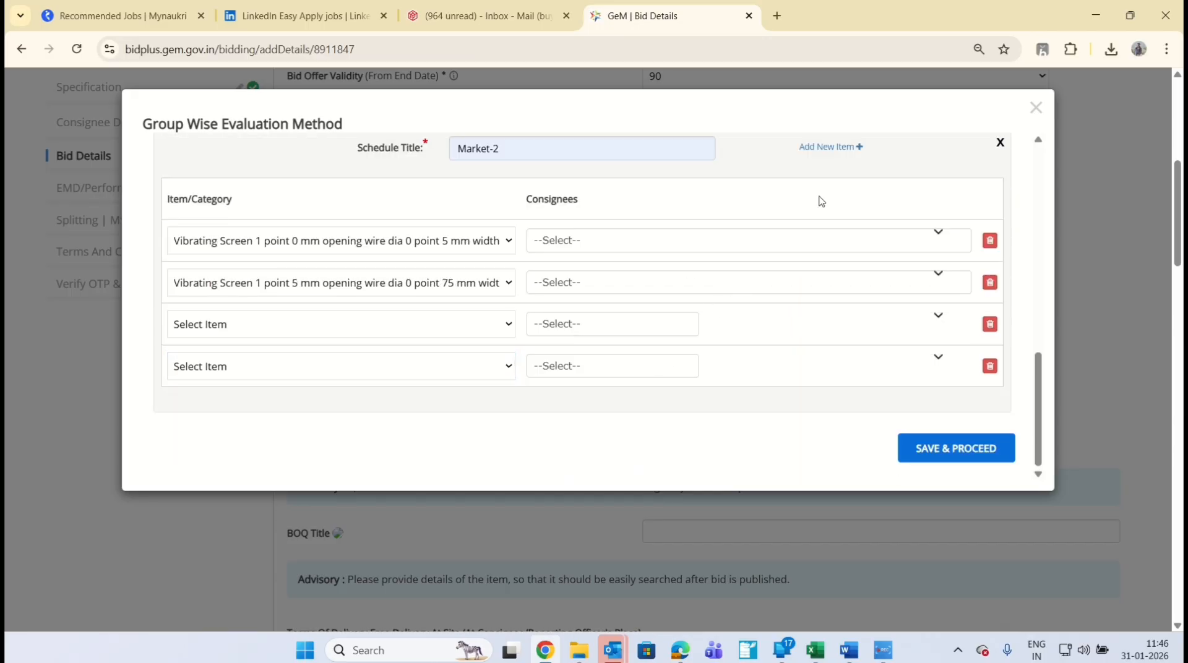
left_click(857, 149)
left_click(856, 149)
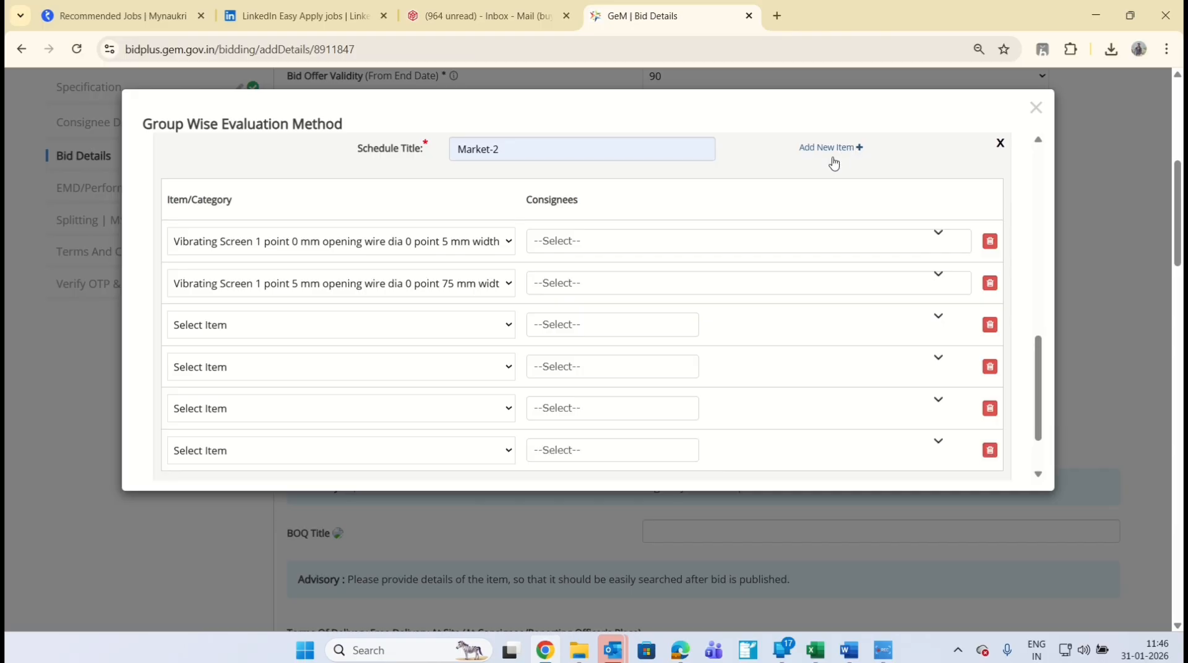
scroll(539, 337, "down", 1)
Fill the four empty Market-2 rows with the 2 point 5, 3 point 5, 5 point 0 and 10 point 0 mm opening vibrating screens.
left_click(489, 241)
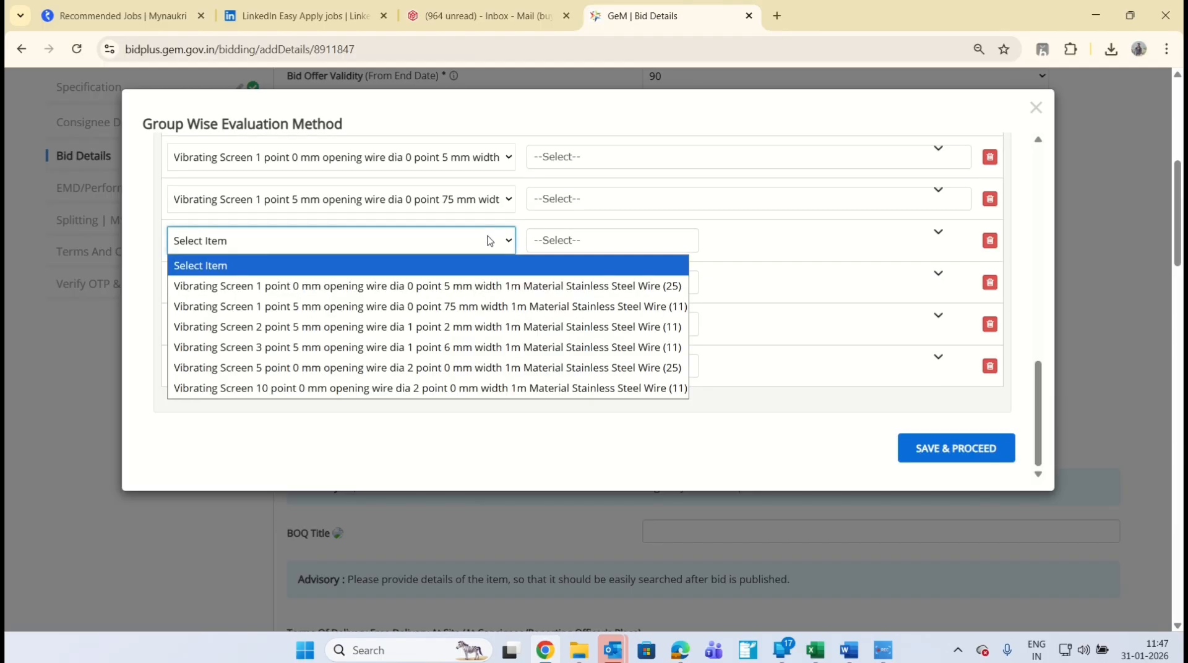
left_click(458, 324)
left_click(426, 290)
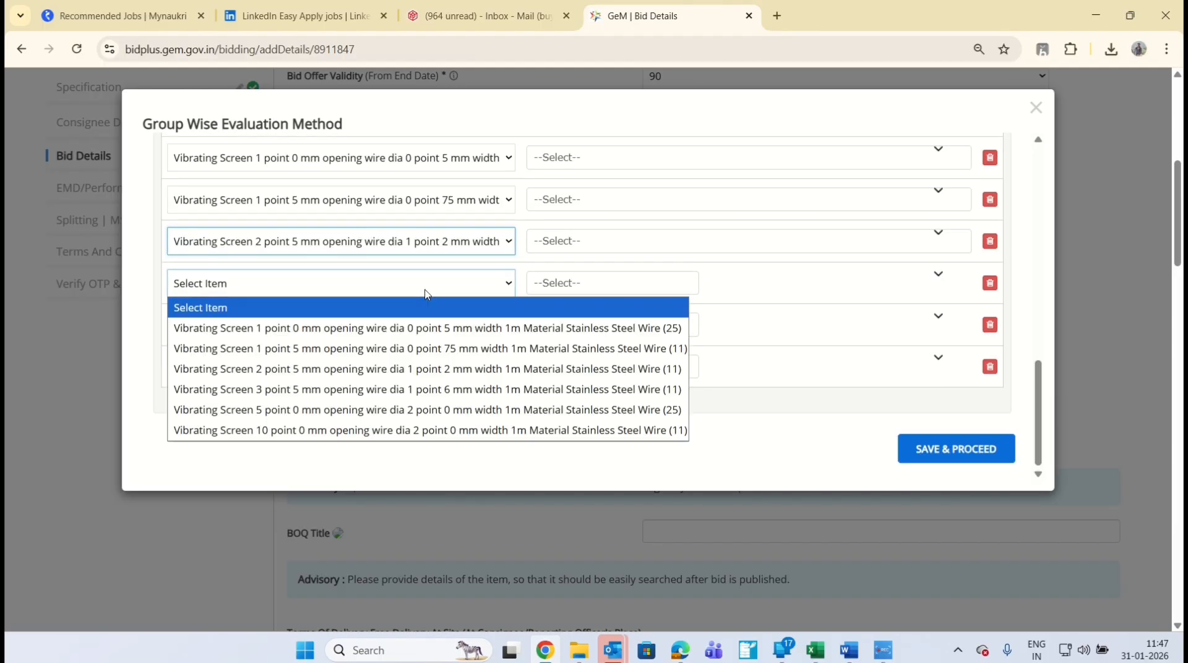
left_click(419, 390)
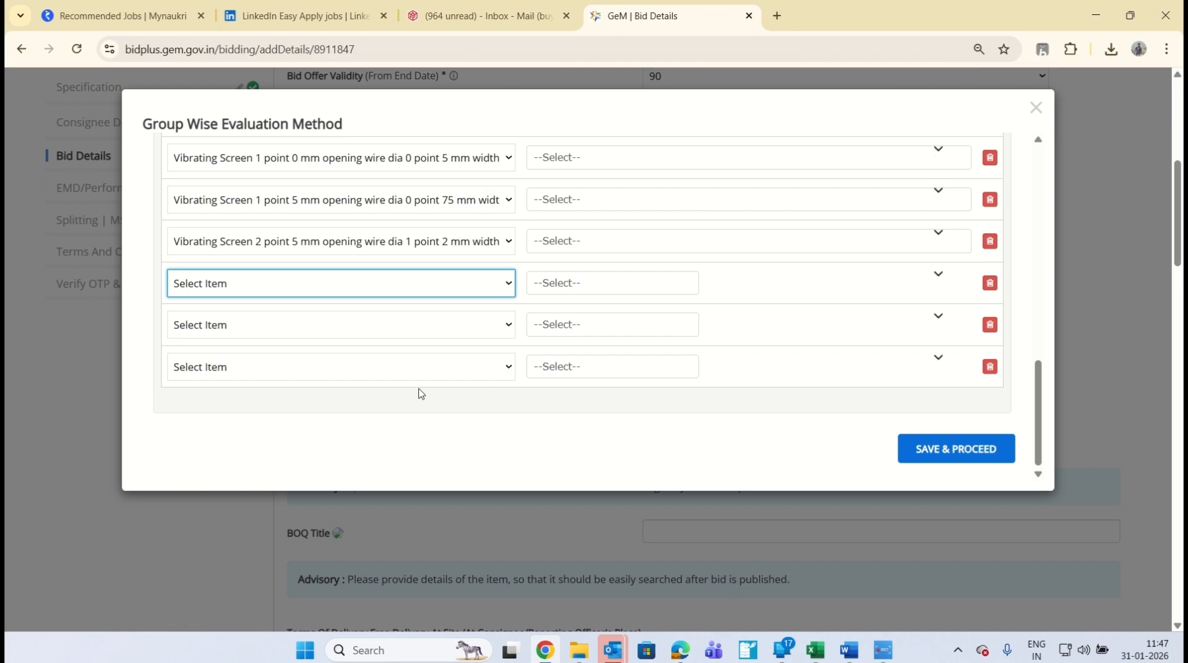
left_click(451, 328)
left_click(450, 453)
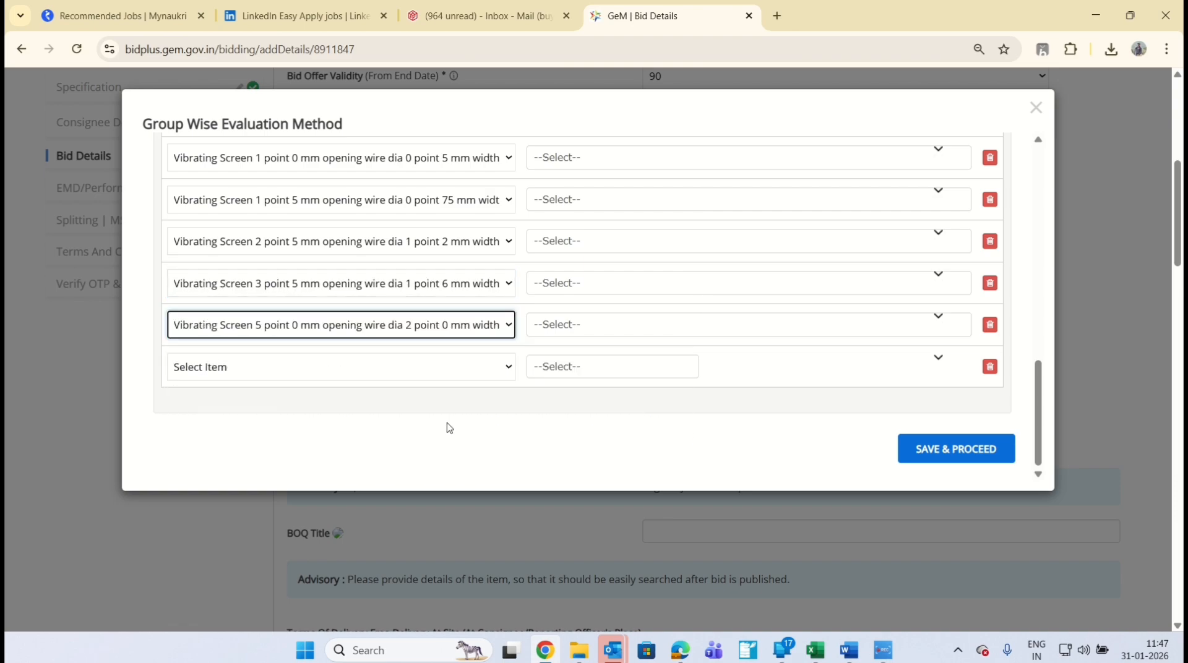
left_click(452, 367)
left_click(412, 514)
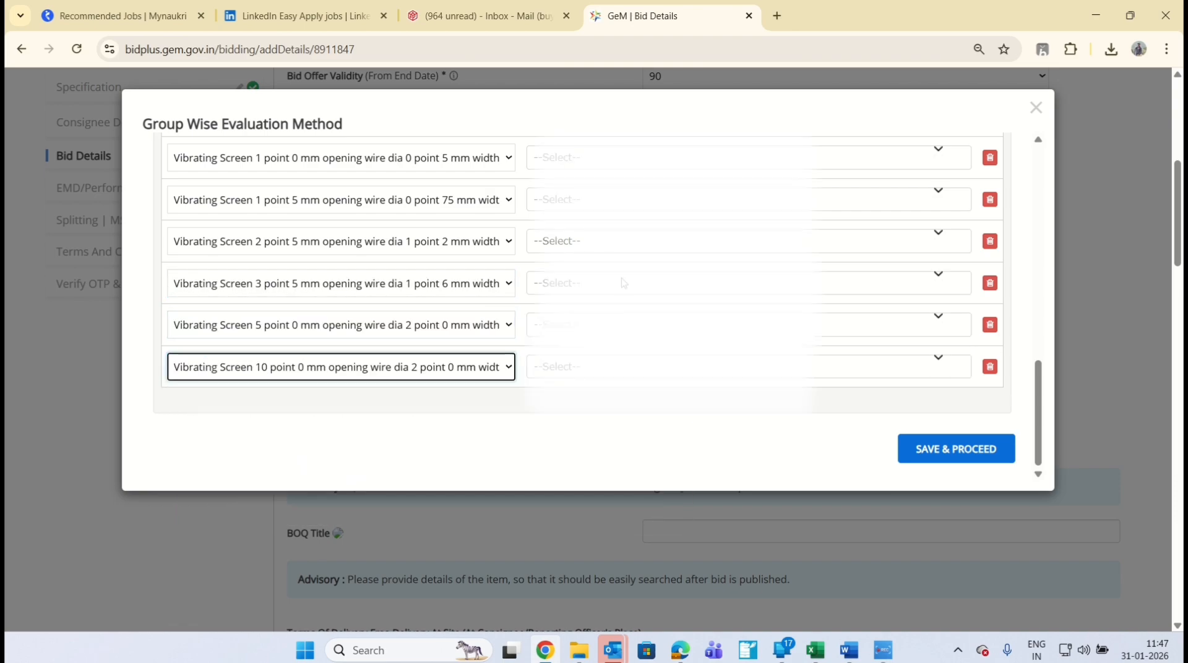
Assign the SAIL Refractory Unit Bhandaridah consignee to the first four vibrating screens in Market-2.
left_click(604, 159)
left_click(620, 182)
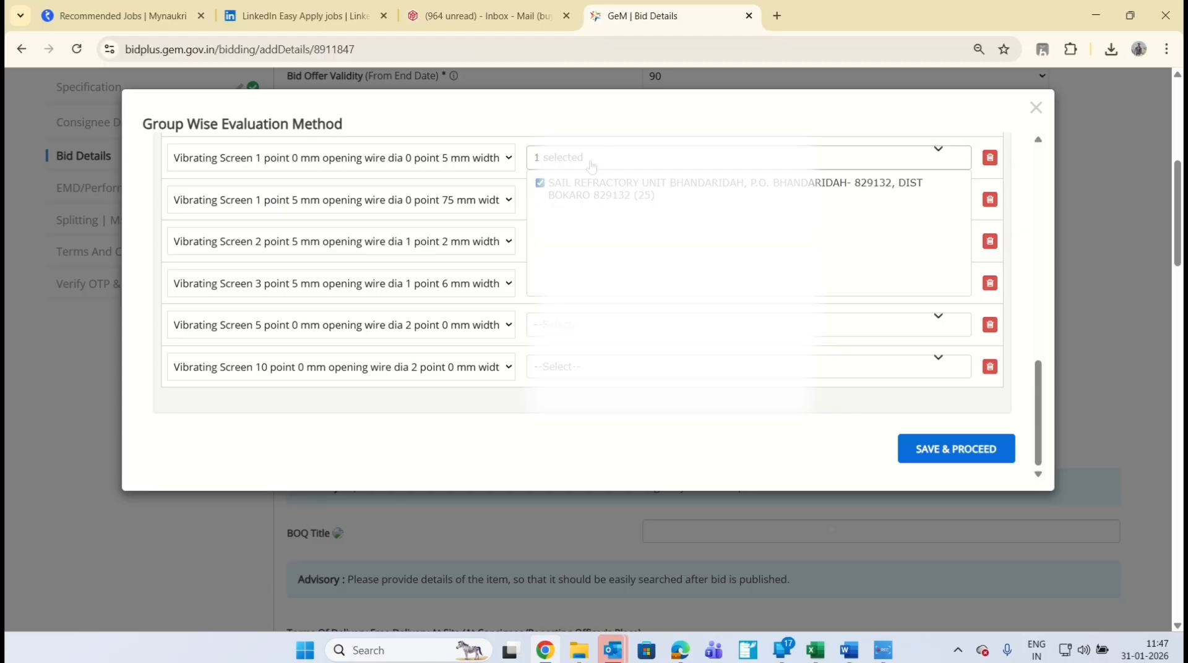
left_click(597, 124)
left_click(591, 199)
left_click(588, 242)
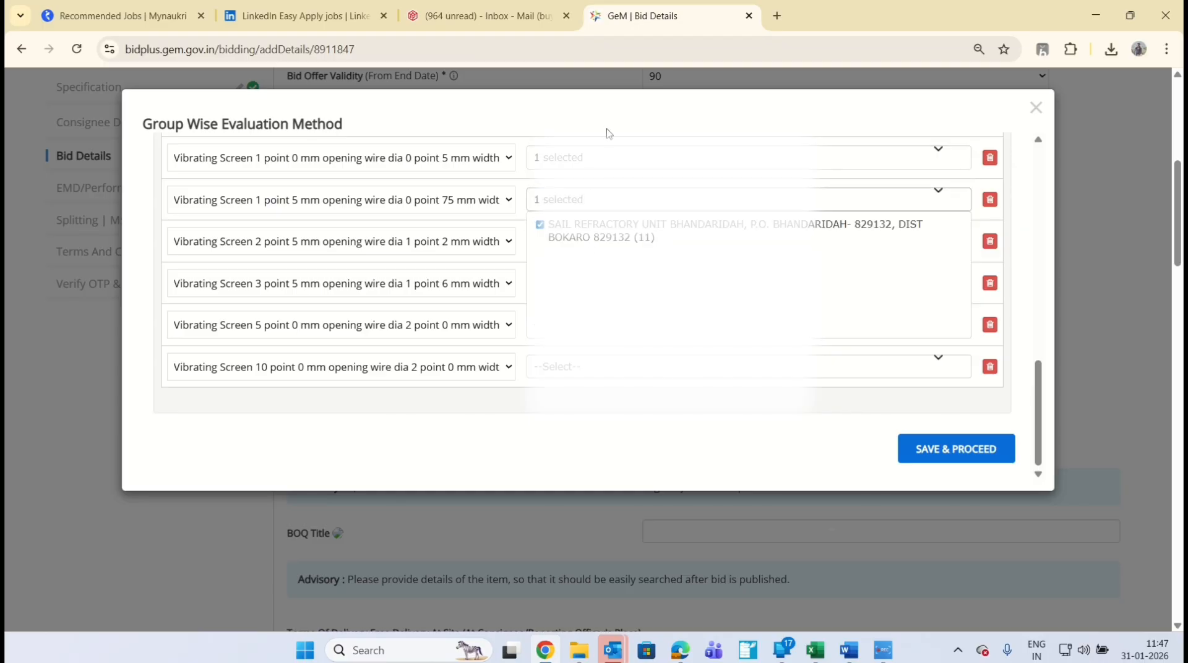
left_click(609, 133)
left_click(593, 240)
left_click(586, 273)
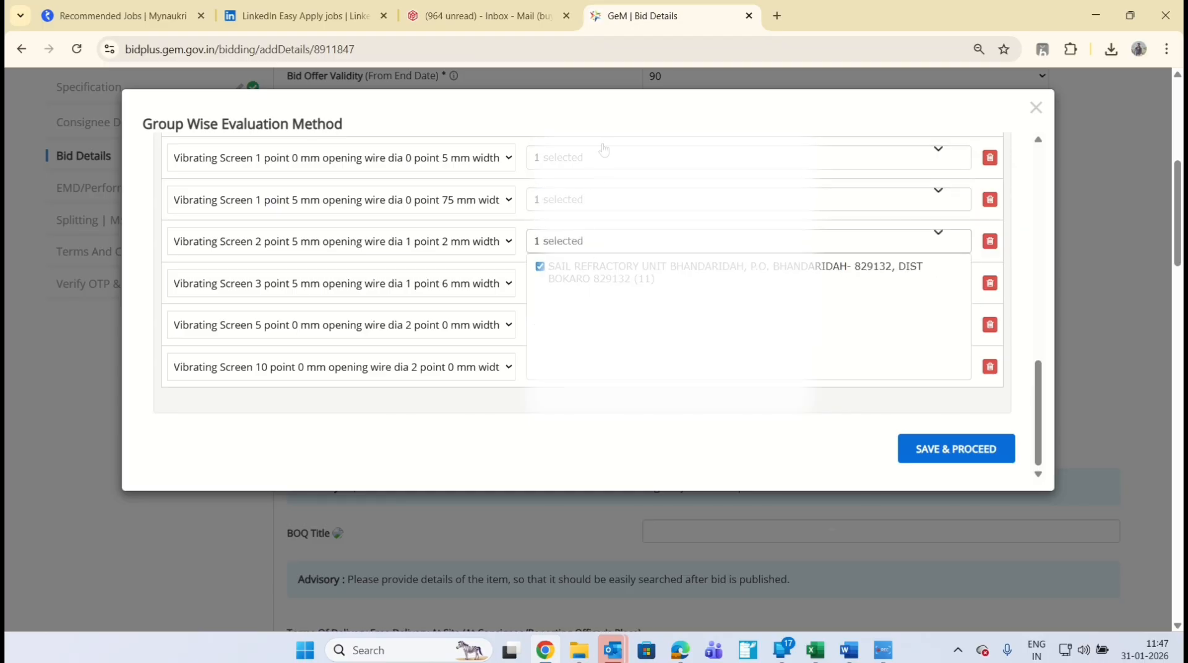
left_click(604, 122)
left_click(590, 288)
left_click(588, 307)
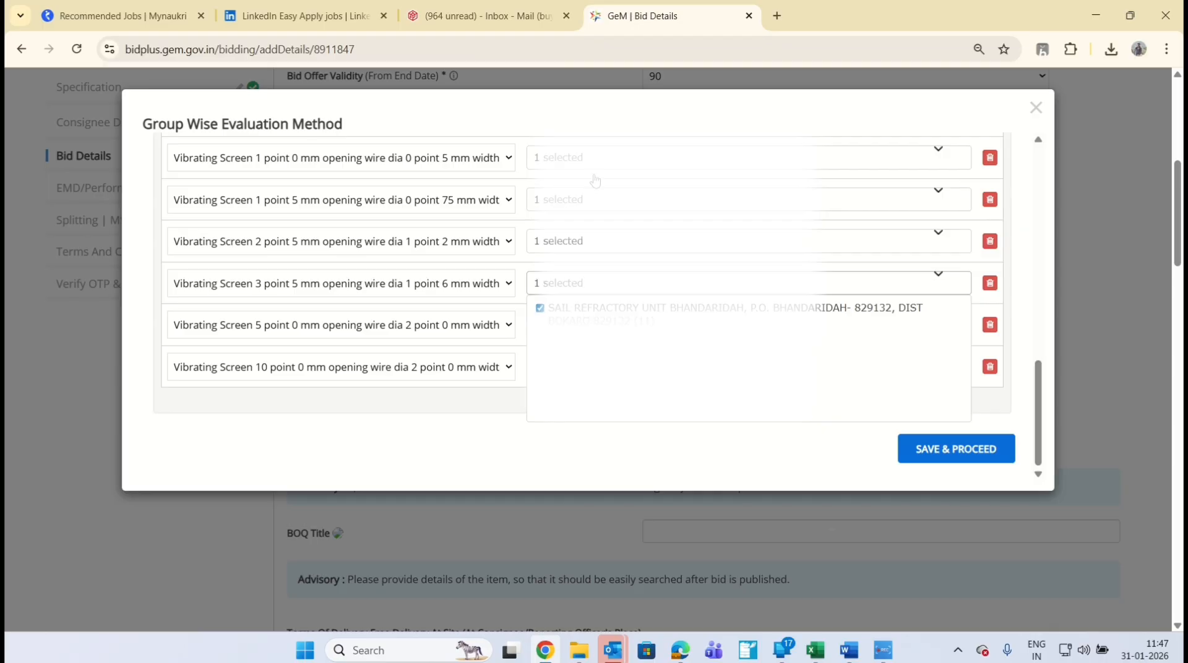
left_click(592, 126)
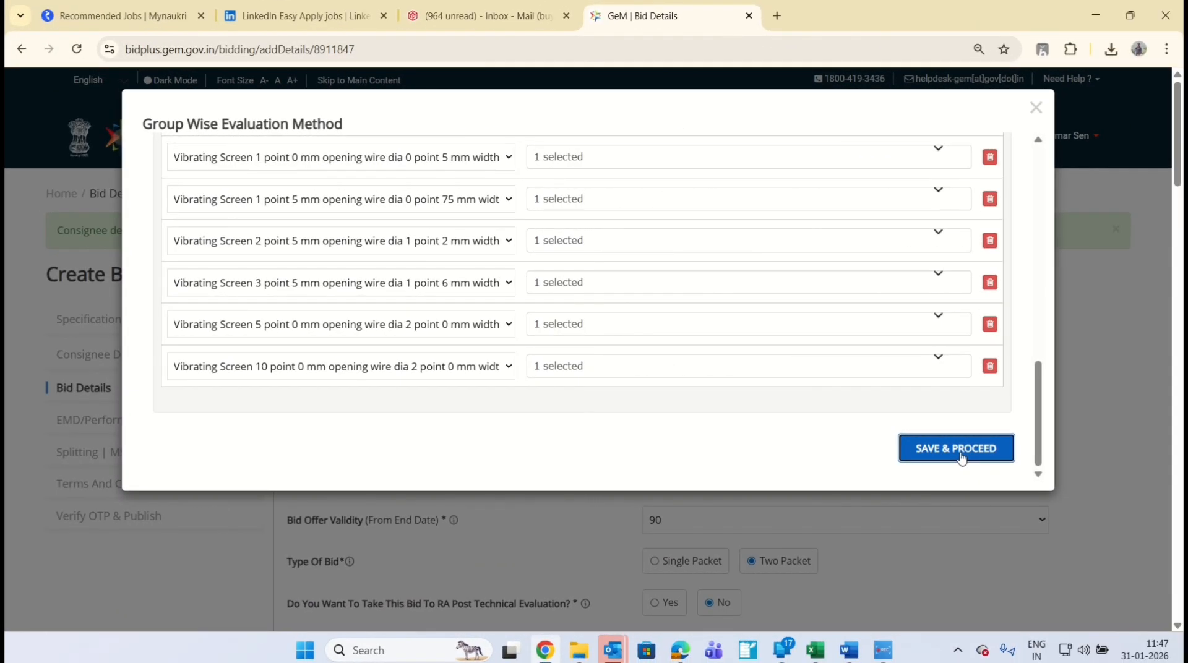
Close the group wise evaluation schedules and set the seller's time for technical clarifications to 2.
scroll(899, 327, "up", 10)
left_click(1036, 111)
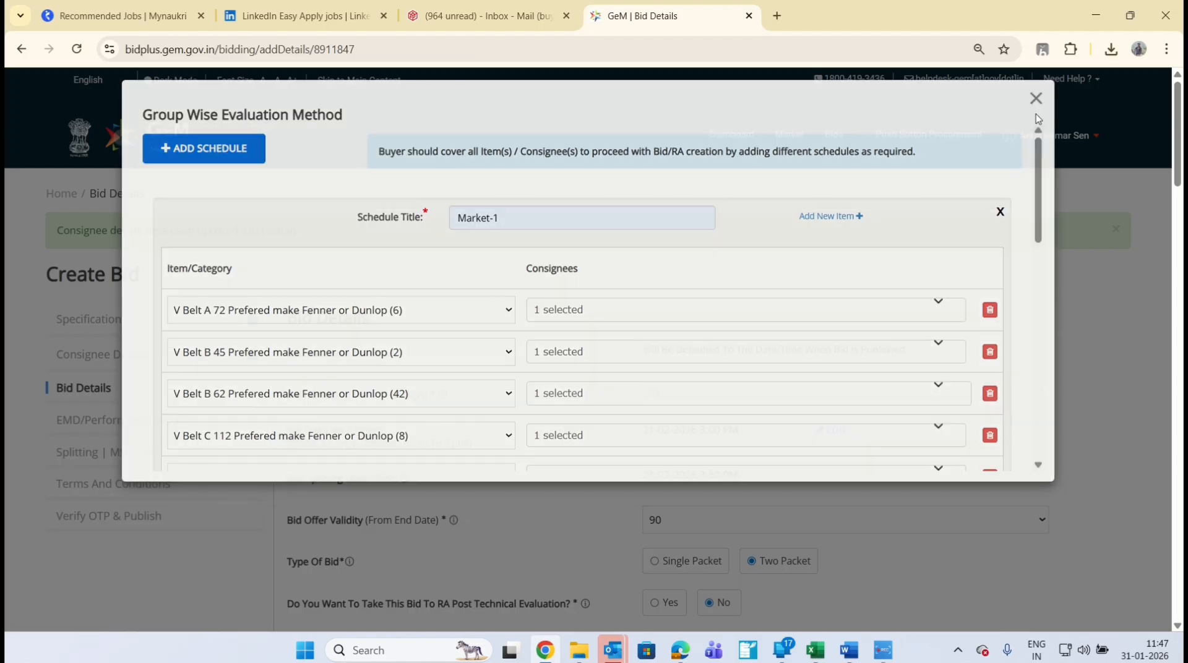
scroll(829, 392, "down", 7)
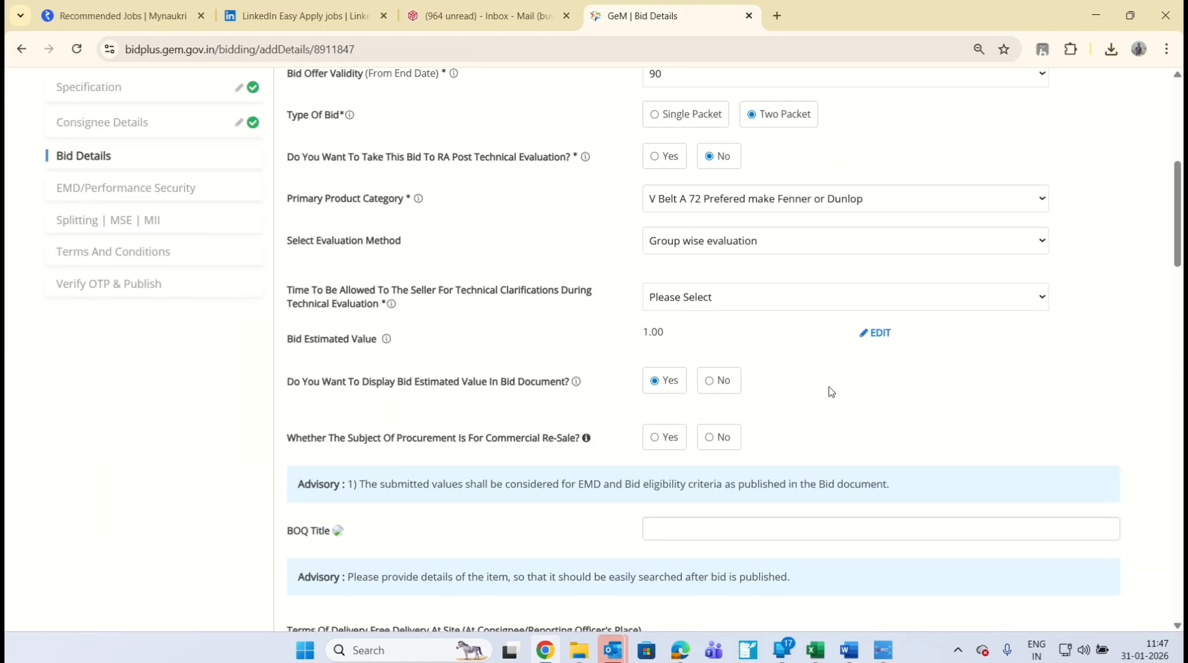
left_click(747, 298)
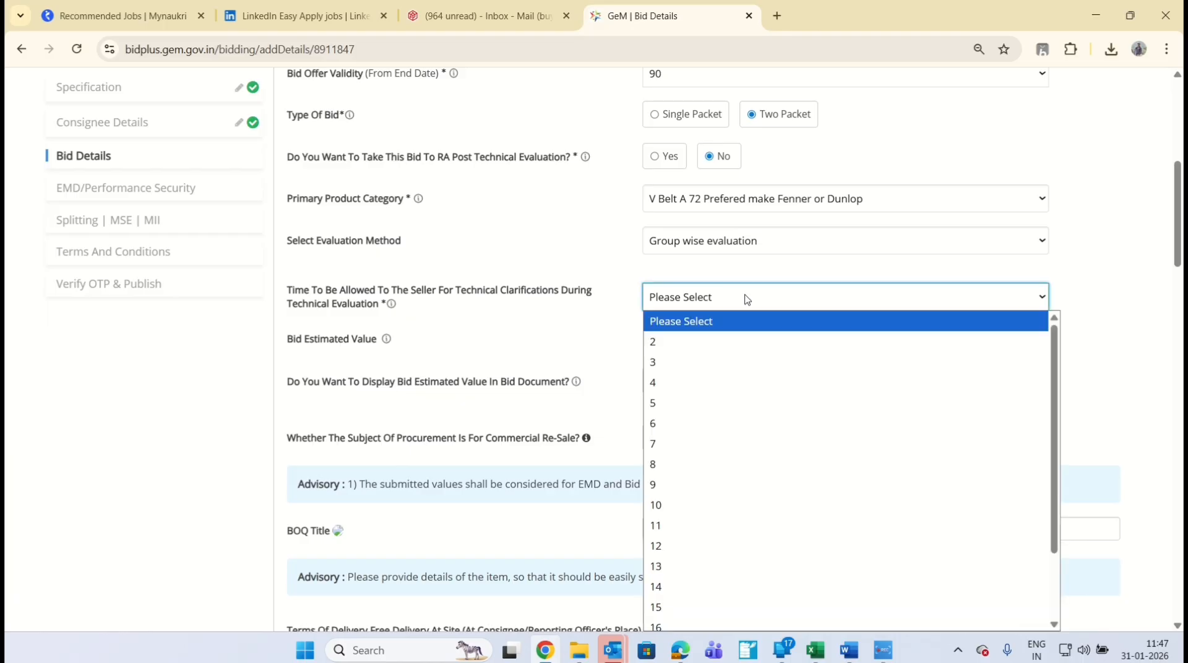
left_click(691, 342)
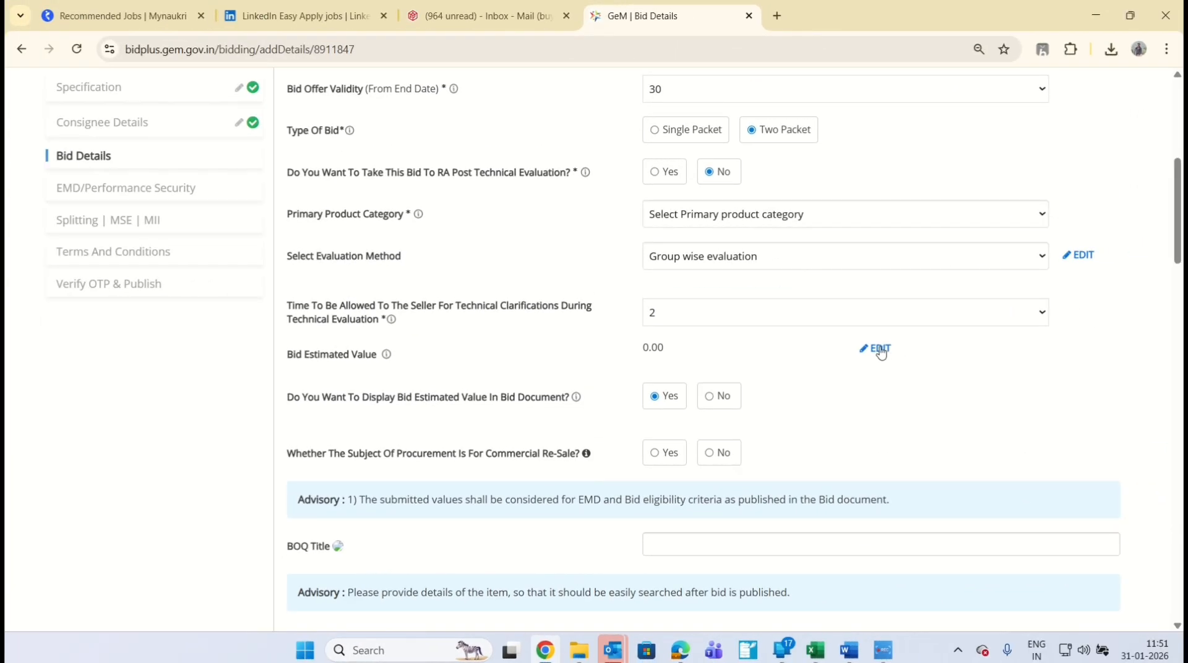
Set the bid estimated value to 26084 for Market-1 and 112130 for Market-2.
left_click(881, 350)
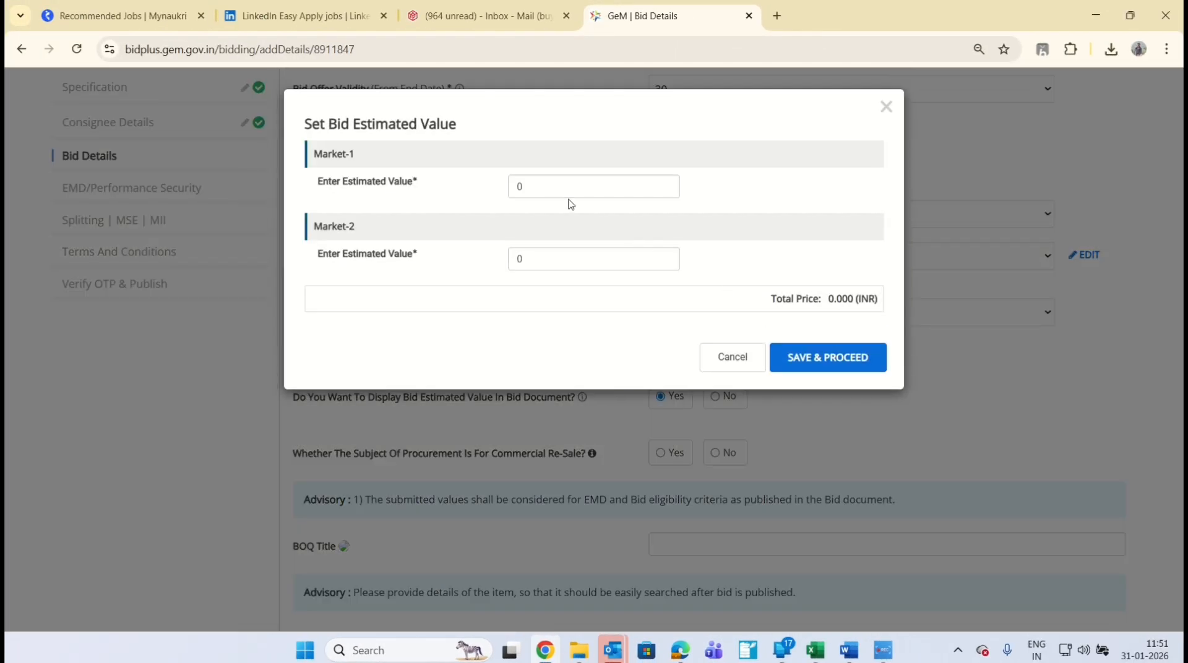
left_click(548, 181)
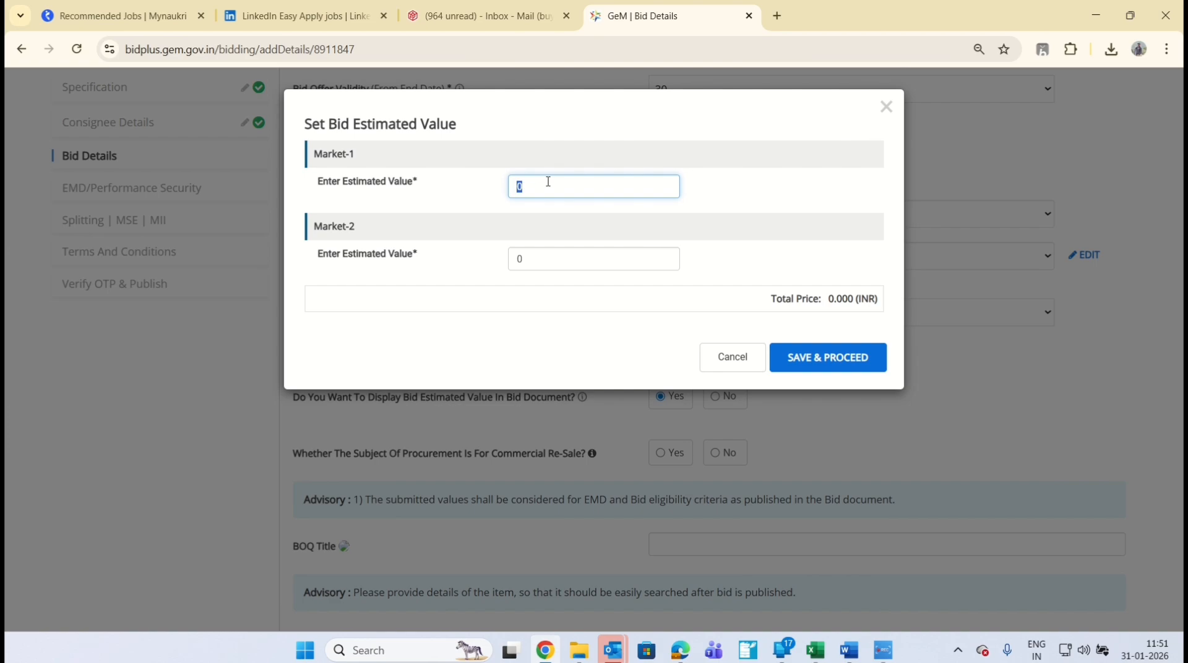
type("26084")
left_click(554, 264)
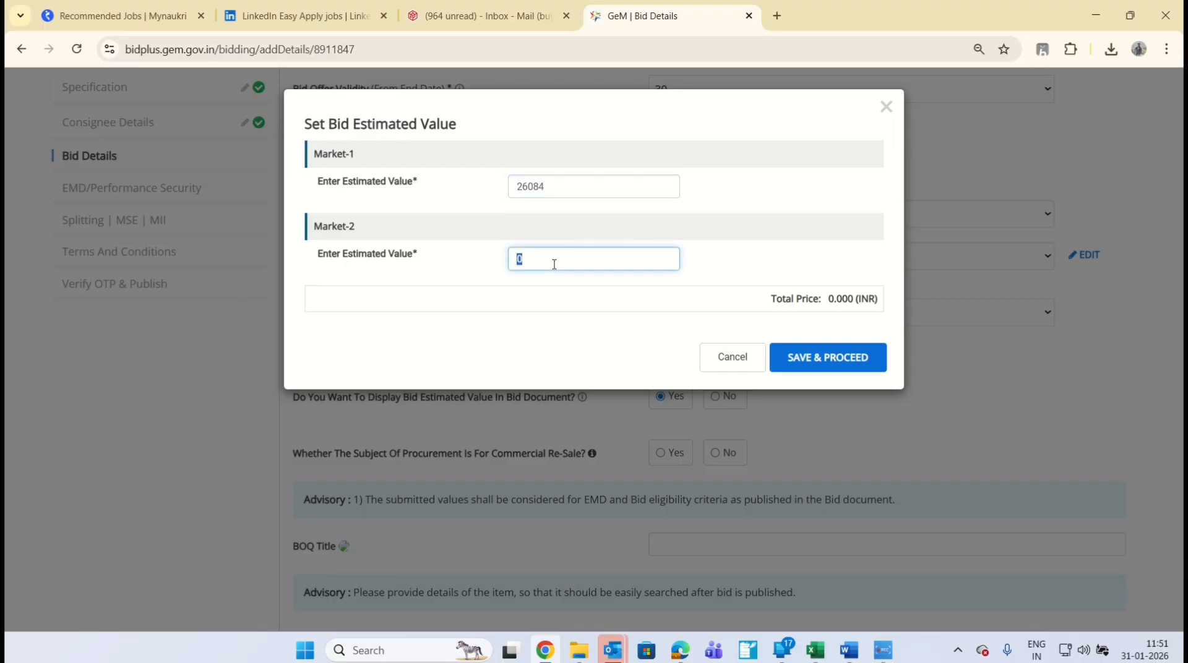
type("11213")
double_click(554, 264)
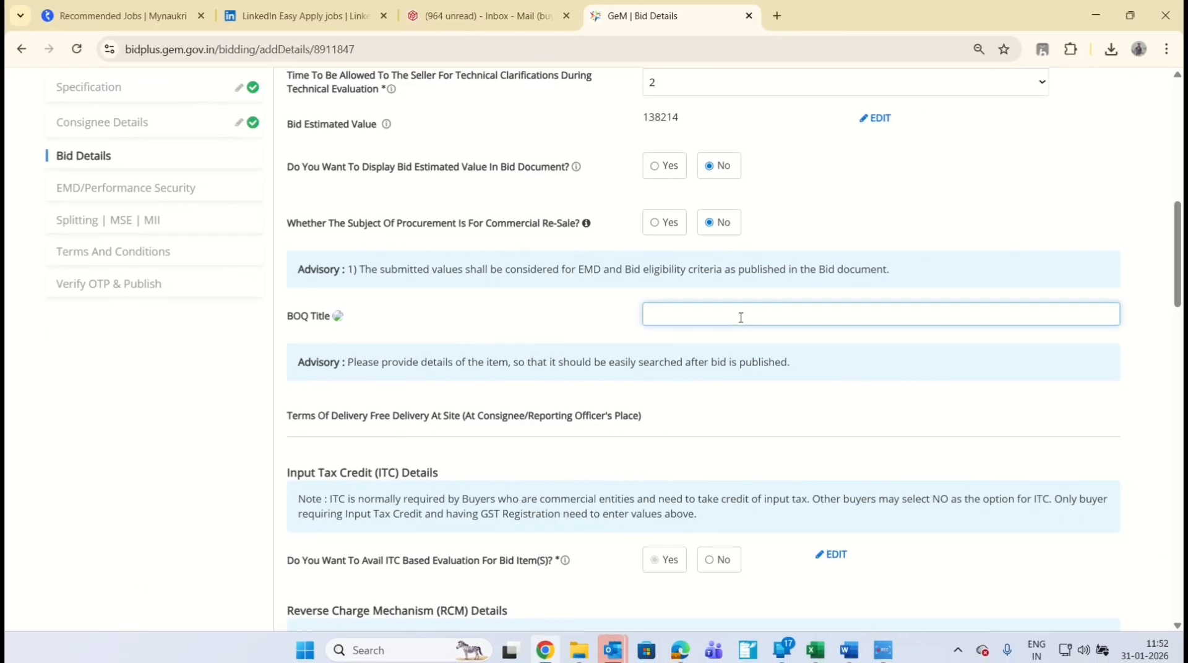
Paste the copied BOQ title "PROCUREMENT OF DIFFERENT SIZE OF INDUSTRIAL V BELT & VIBRATING SCREEN AS PER ATTACHED ANNEXURE-A".
type("100")
key("BackSpace")
key("BackSpace")
key("super+v")
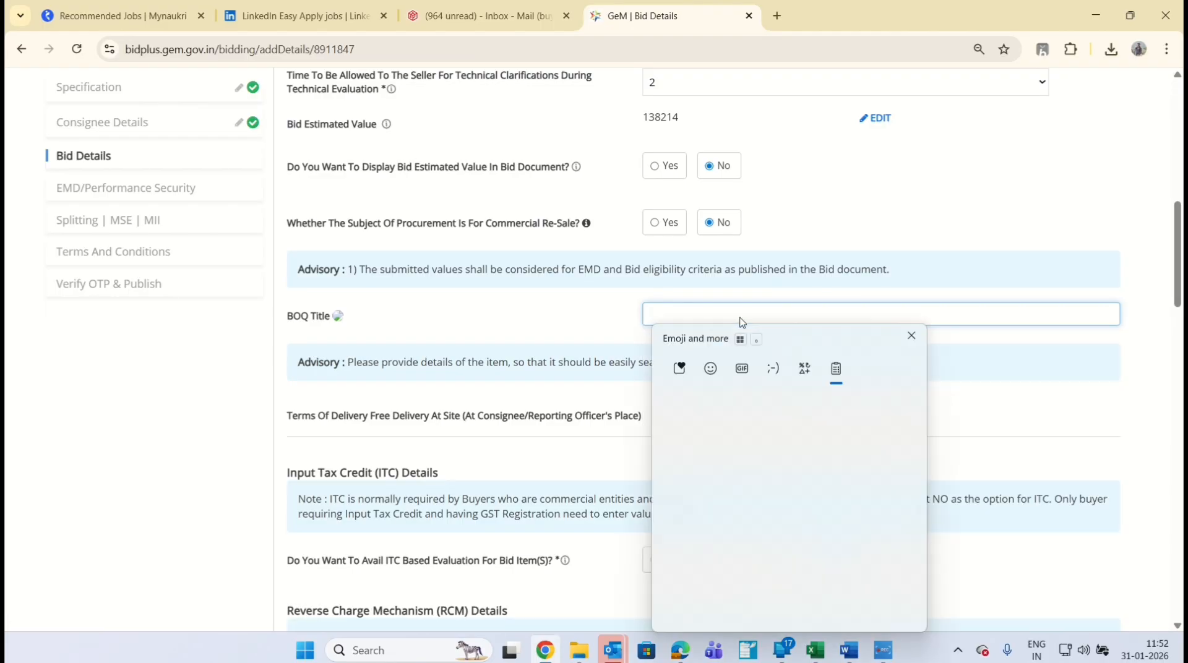
key("Down")
key("Return")
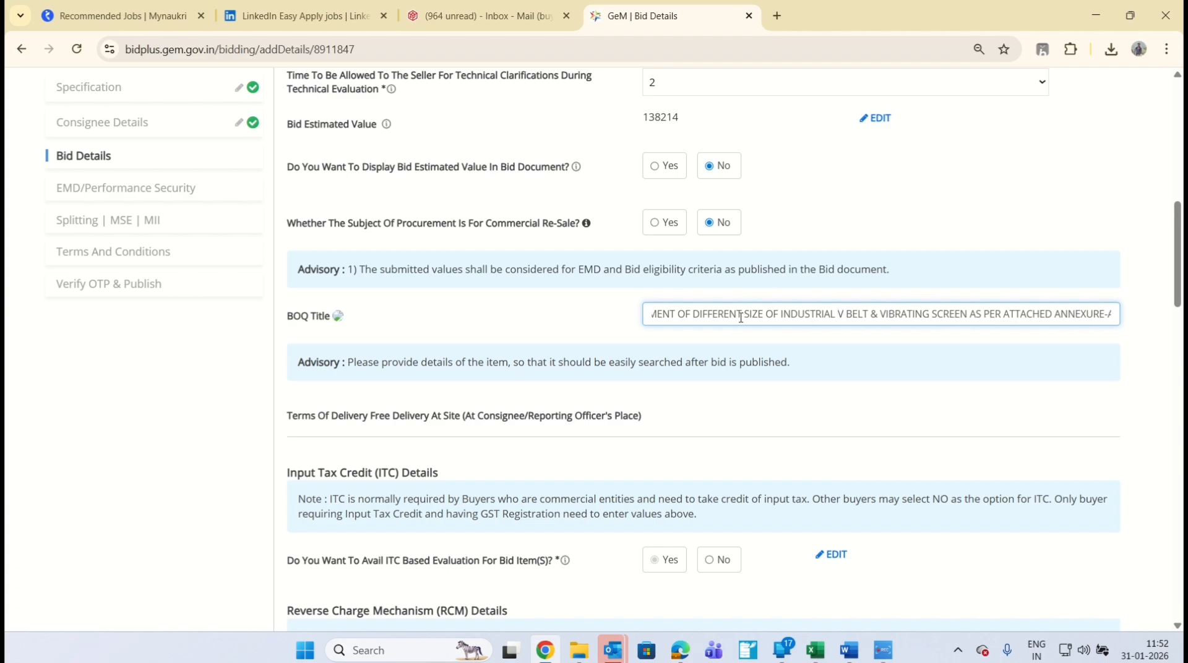
Edit the BOQ title to read "DIFFERENT SIZE OF INDUSTRIAL V BELT AND VIBRATING SCREEN AS PER ATTACHED ANNEXURE A".
key("ctrl+shift+Left")
key("ctrl+shift+Left")
key("ctrl+shift+Left")
key("ctrl+shift+Left")
key("ctrl+shift+Left")
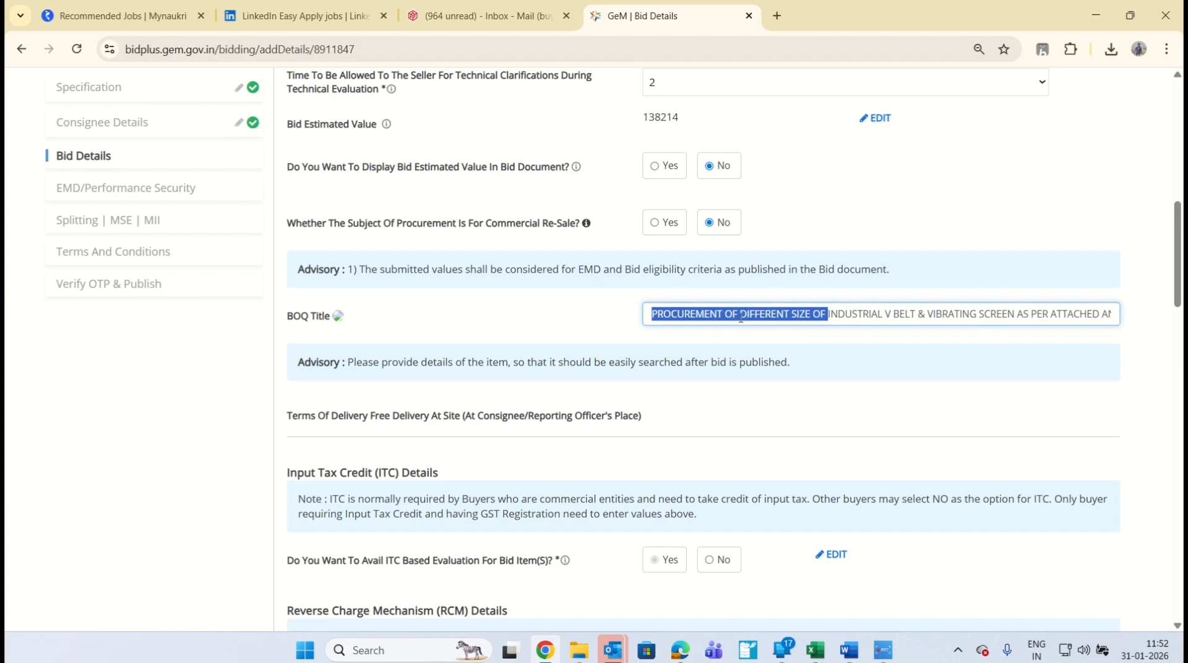
key("Left")
key("ctrl+shift+Right")
key("ctrl+shift+Right")
key("BackSpace")
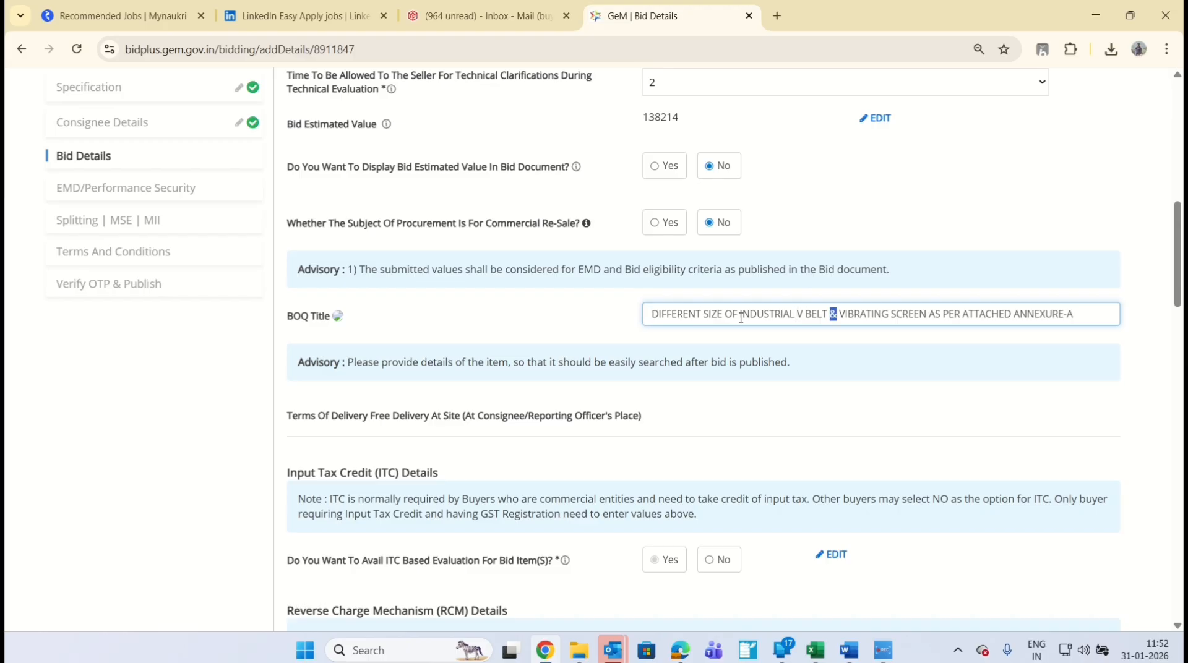
type("AND")
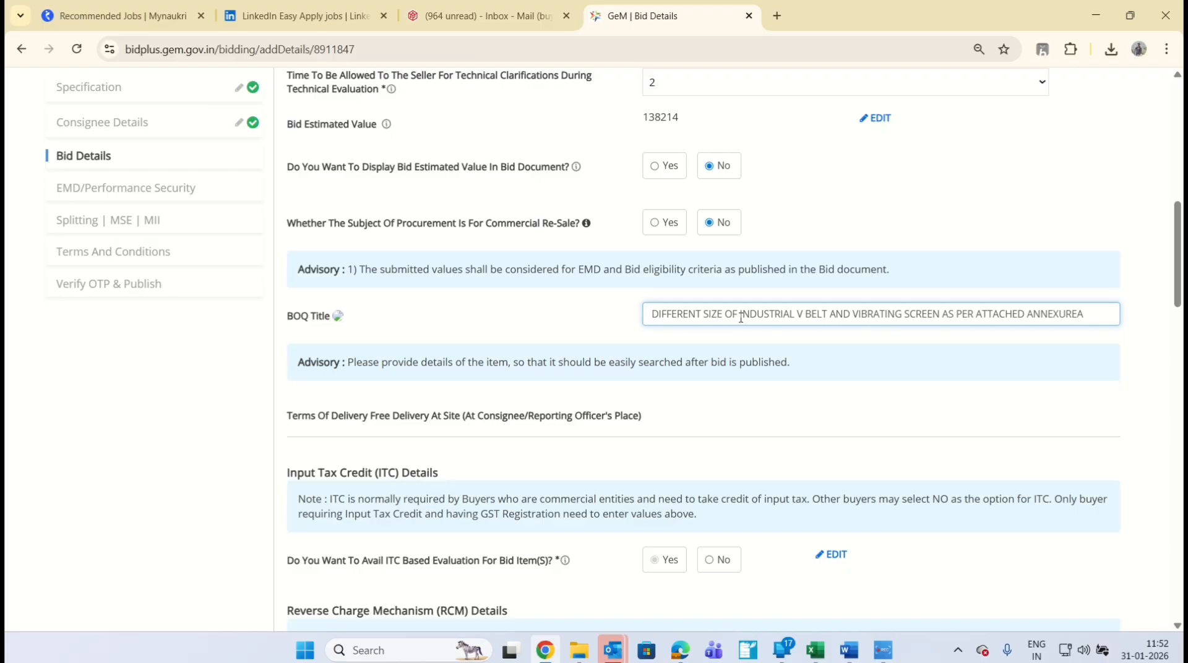
key("ctrl+a")
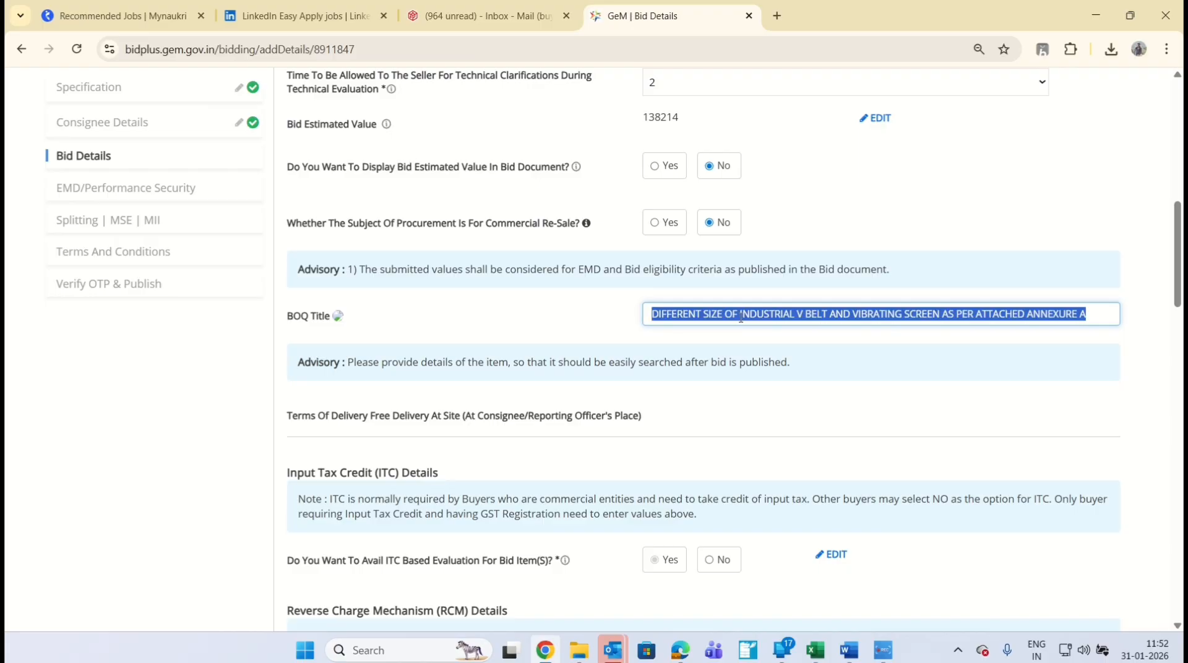
Set the minimum number of bids to disable automatic extension to 3 and the auto-extension period to 10 days.
scroll(741, 316, "down", 7)
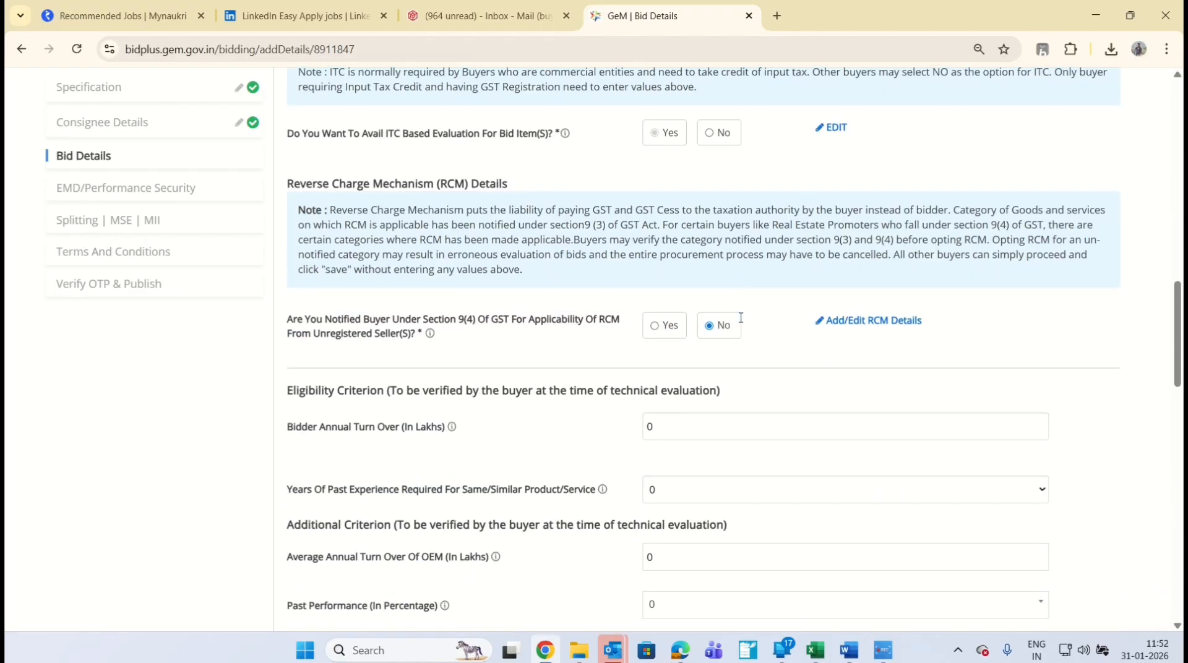
scroll(740, 317, "down", 1)
scroll(741, 318, "down", 4)
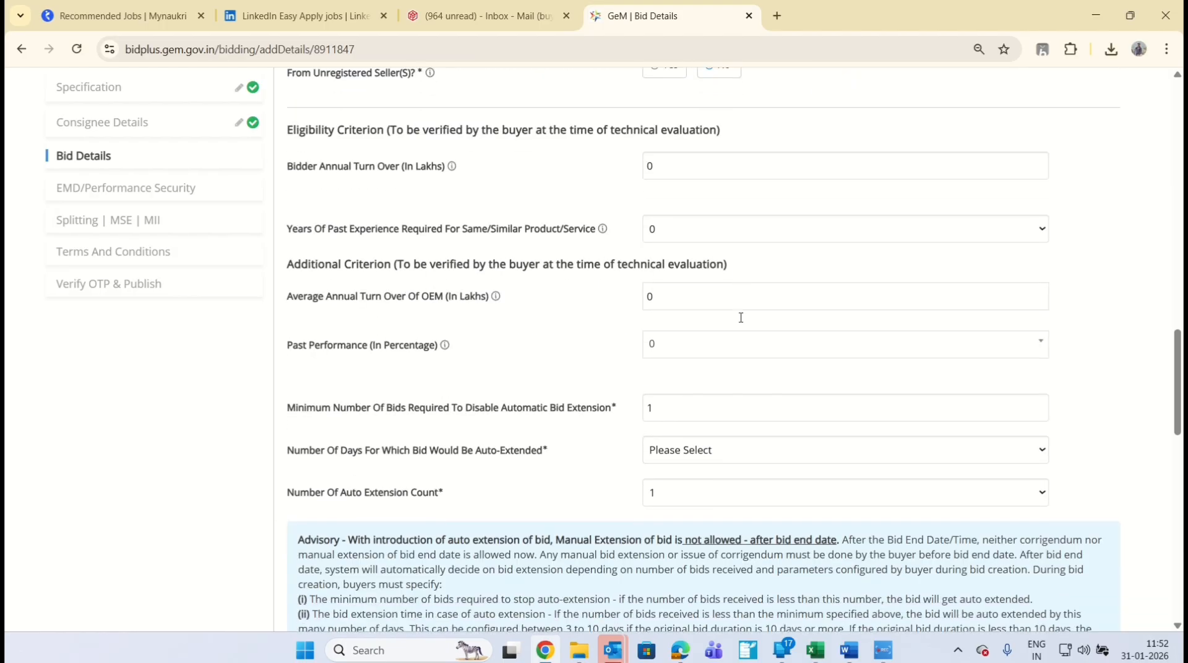
left_click(714, 318)
key("BackSpace")
type("3")
key("Tab")
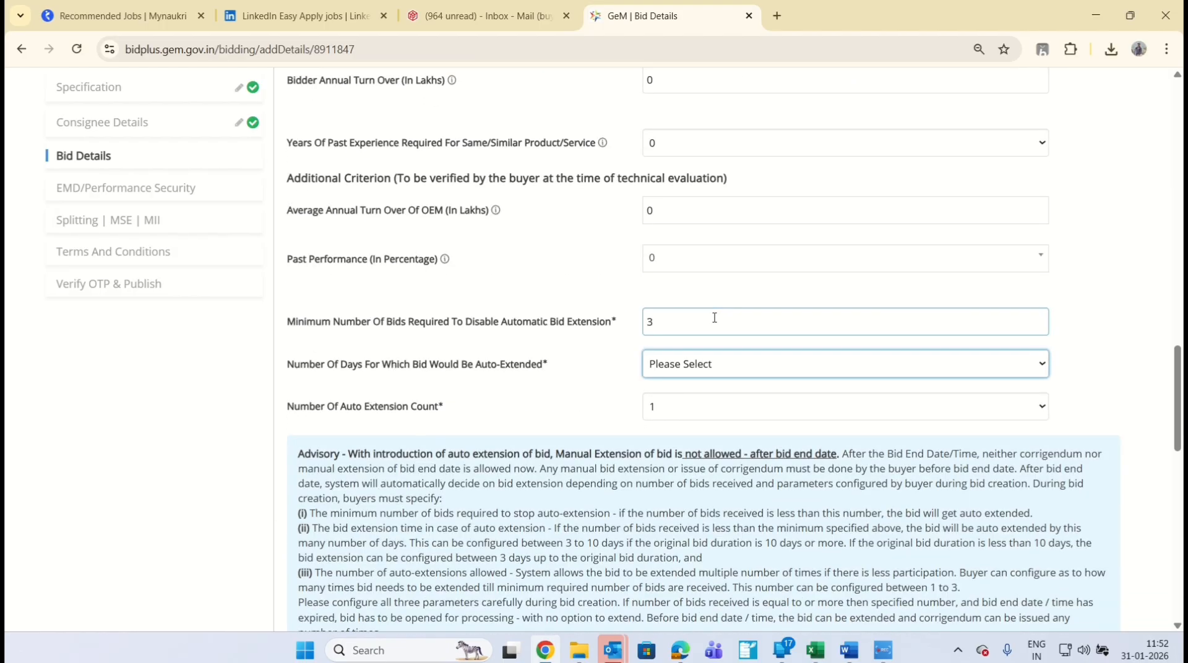
type("10")
key("Tab")
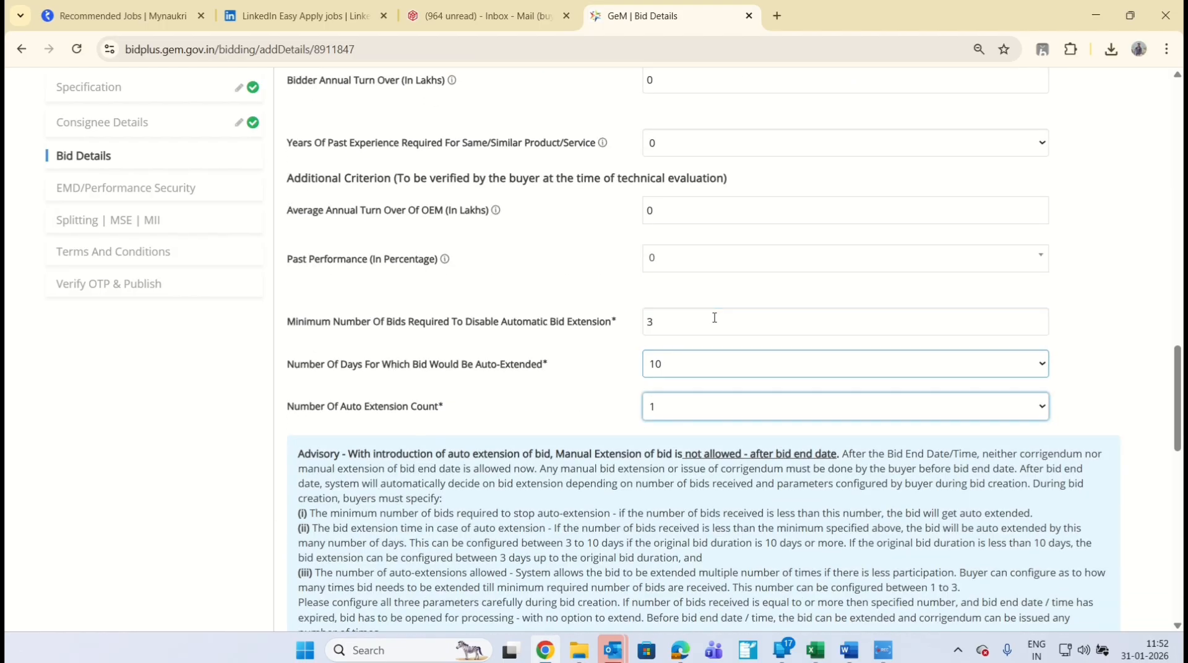
Require seller documents: Experience Criteria, Certificate (Requested In ATC) and Additional Doc 1 (Requested In ATC).
scroll(555, 377, "down", 8)
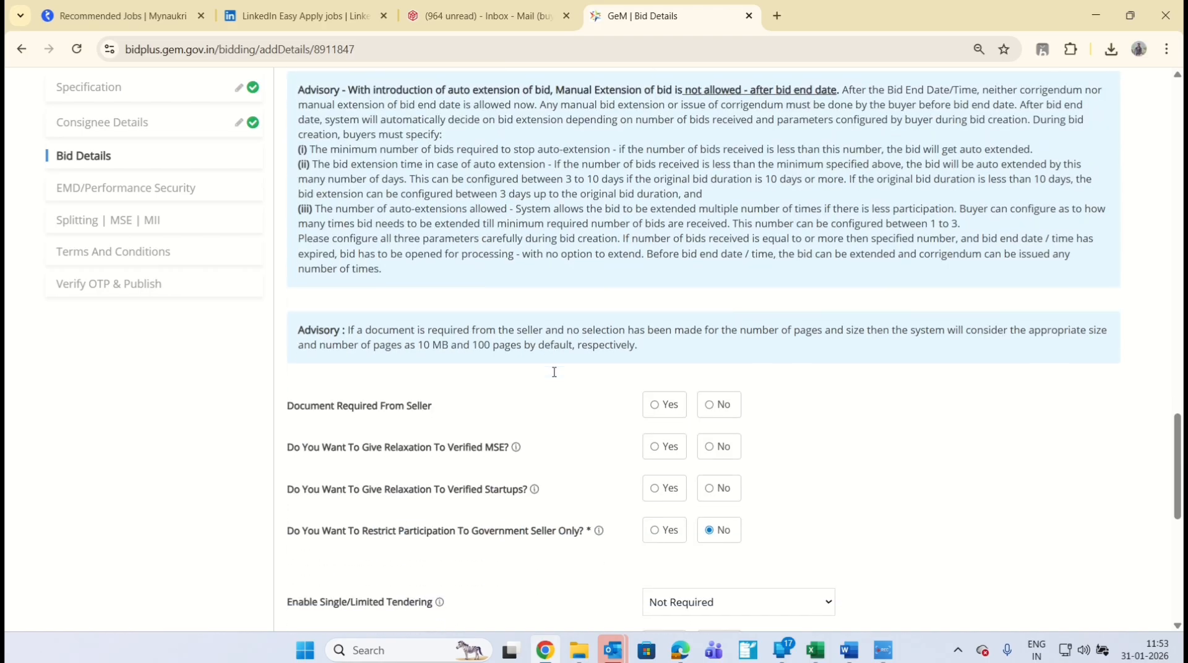
left_click(656, 273)
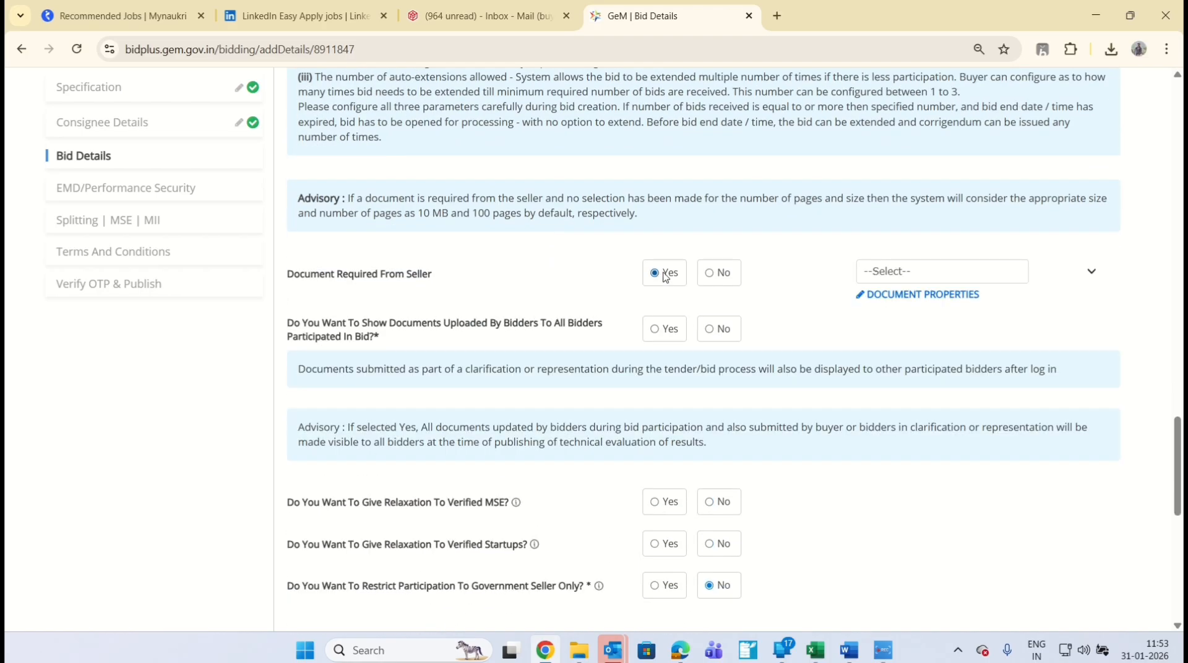
left_click(916, 275)
left_click(930, 298)
left_click(915, 366)
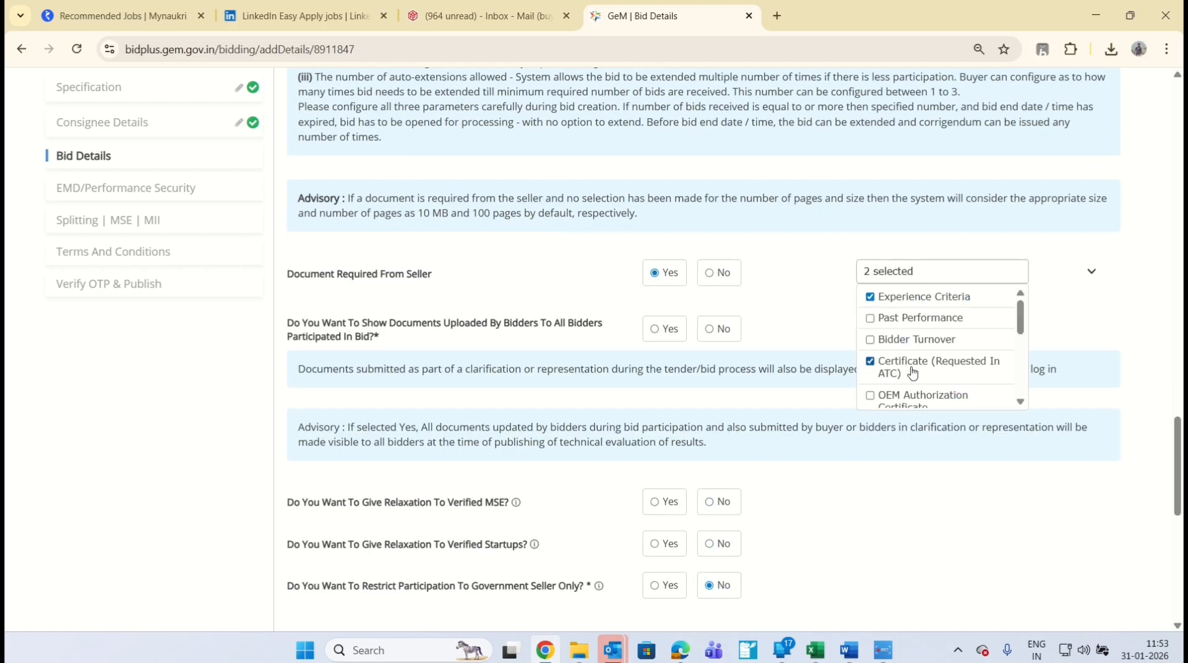
scroll(912, 372, "down", 2)
scroll(912, 371, "up", 3)
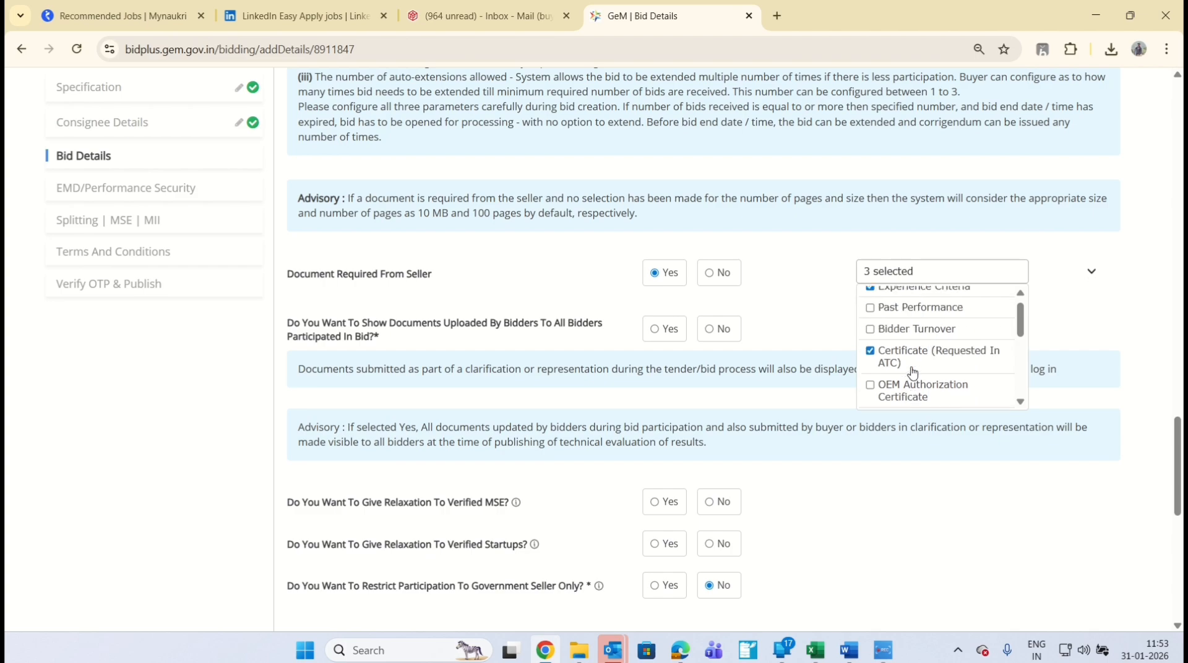
scroll(913, 371, "down", 2)
scroll(913, 371, "down", 1)
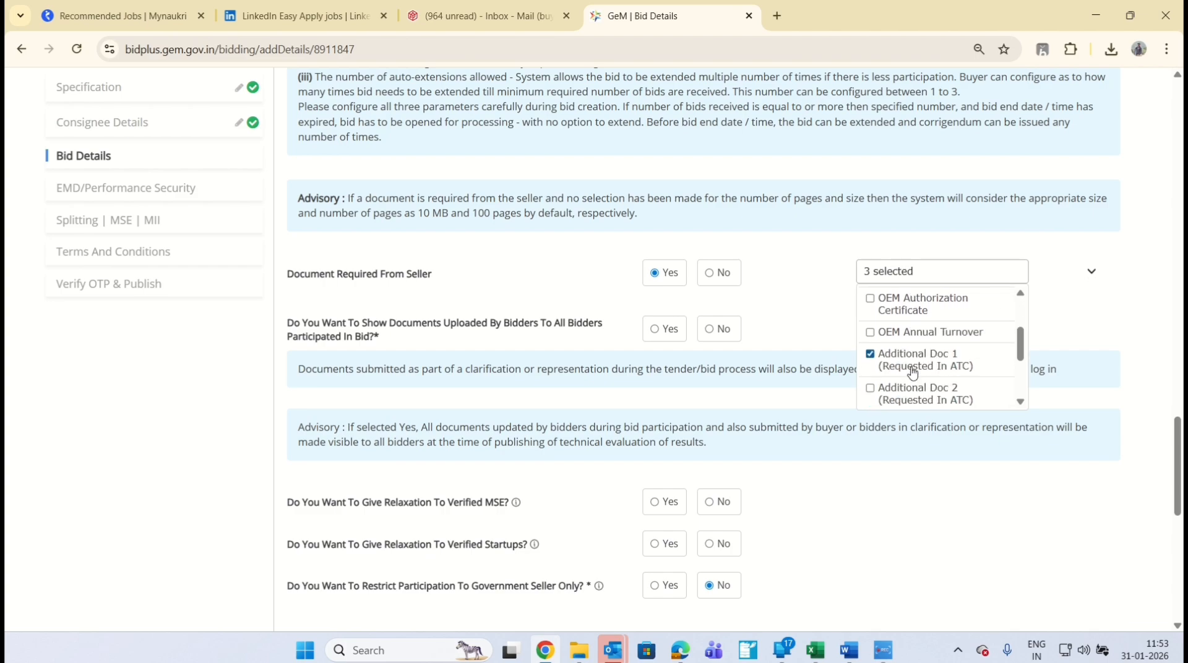
scroll(878, 366, "up", 3)
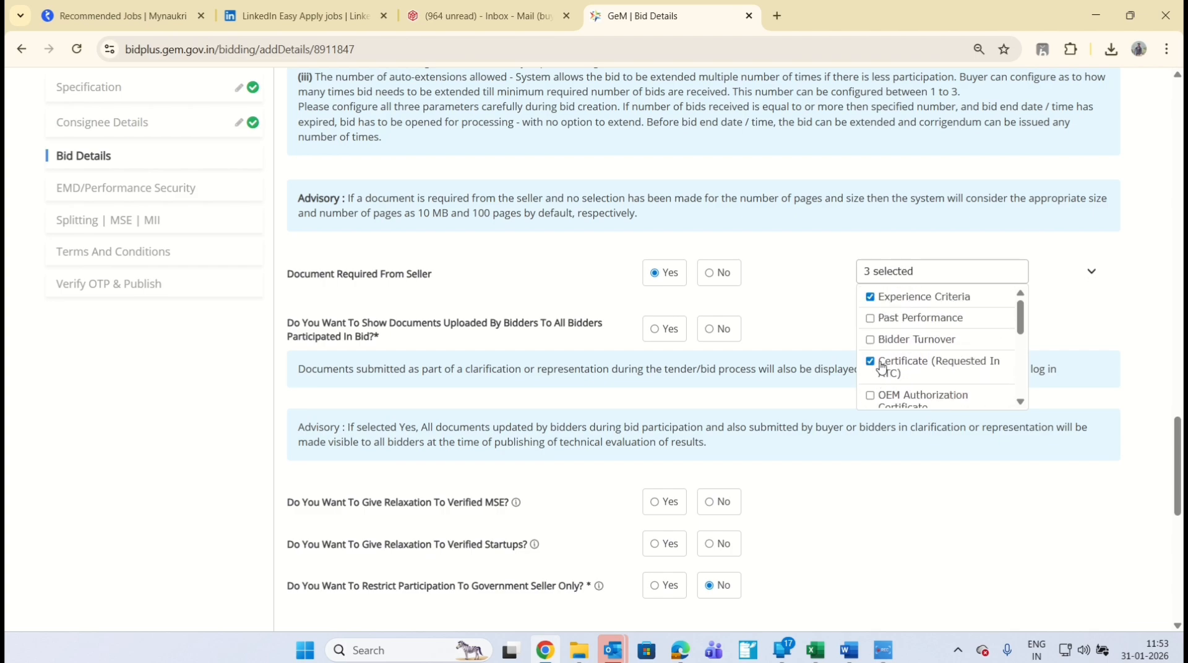
left_click(789, 306)
Choose Yes for showing documents uploaded by bidders to all bidders participating in the bid.
scroll(785, 303, "down", 2)
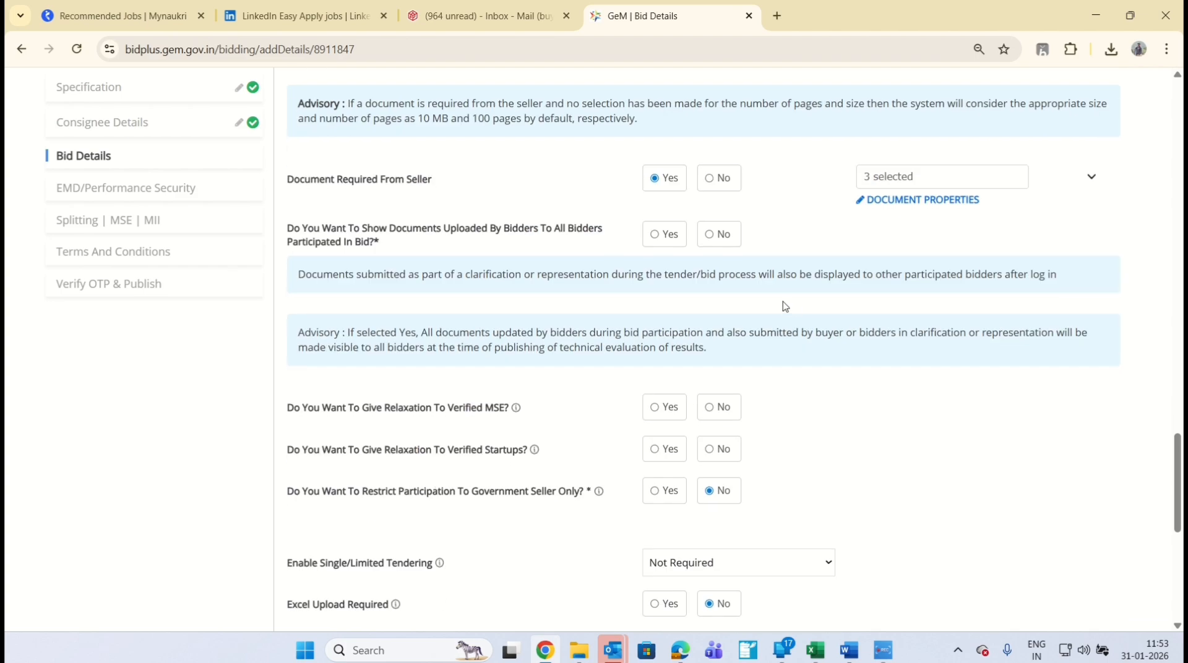
left_click(708, 238)
left_click(820, 104)
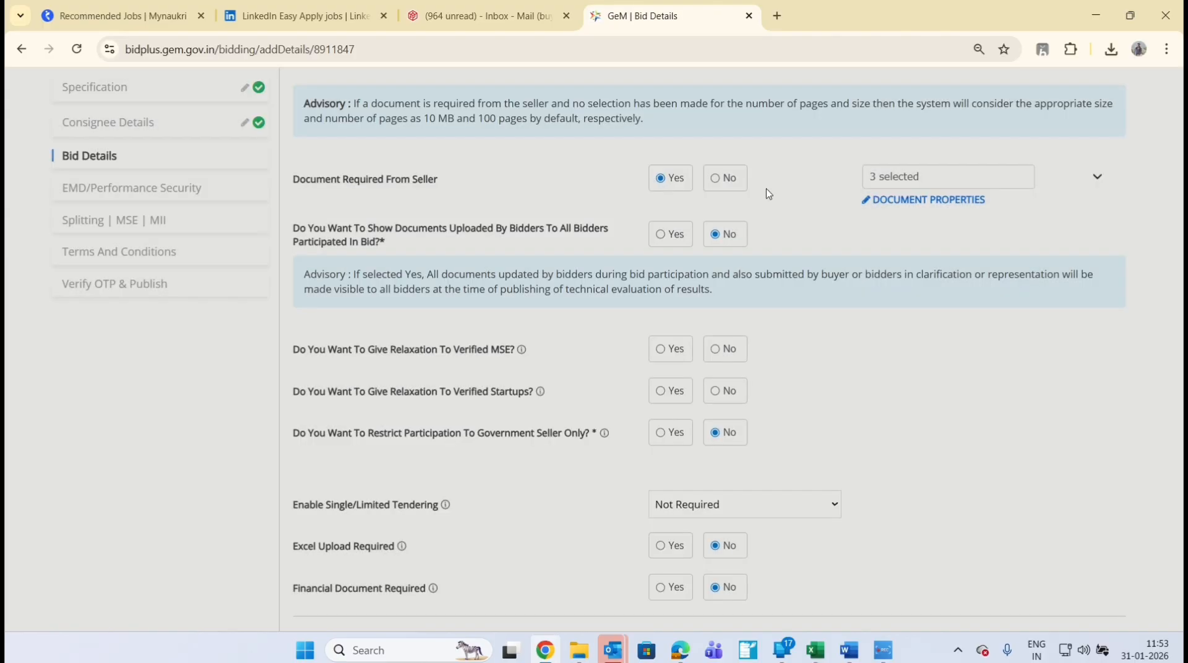
left_click(670, 235)
Choose No for relaxation to verified MSEs and to verified startups, and save the bid details.
scroll(796, 212, "down", 2)
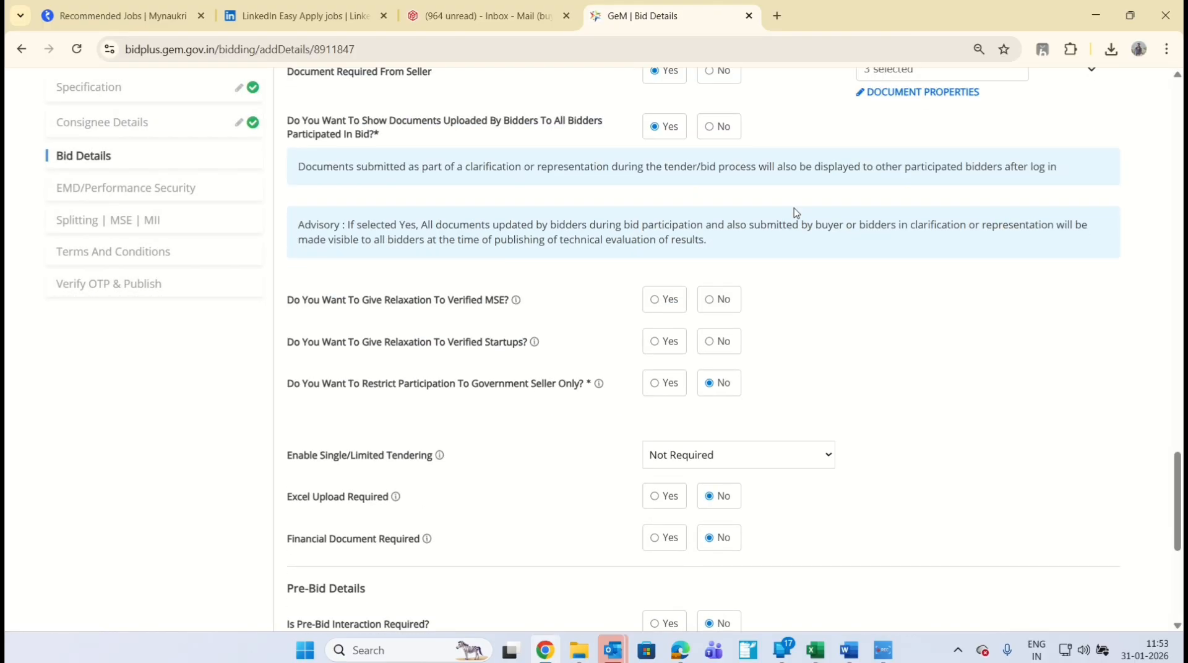
left_click(712, 301)
left_click(711, 343)
scroll(820, 374, "down", 1)
scroll(819, 375, "down", 5)
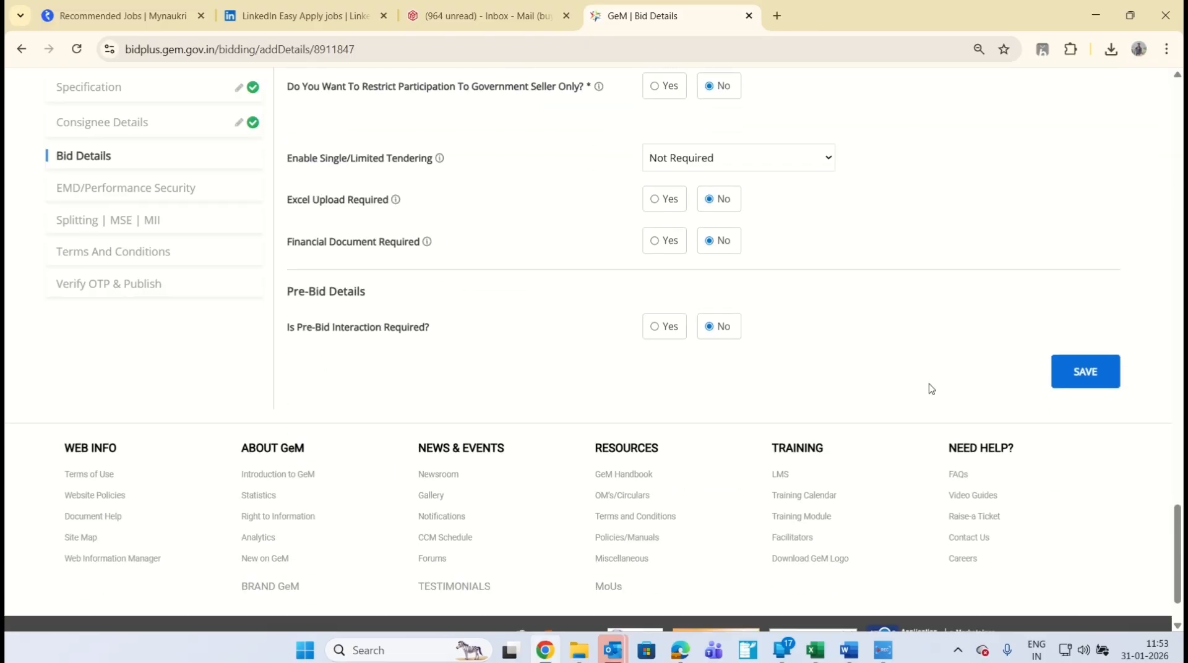
left_click(1098, 377)
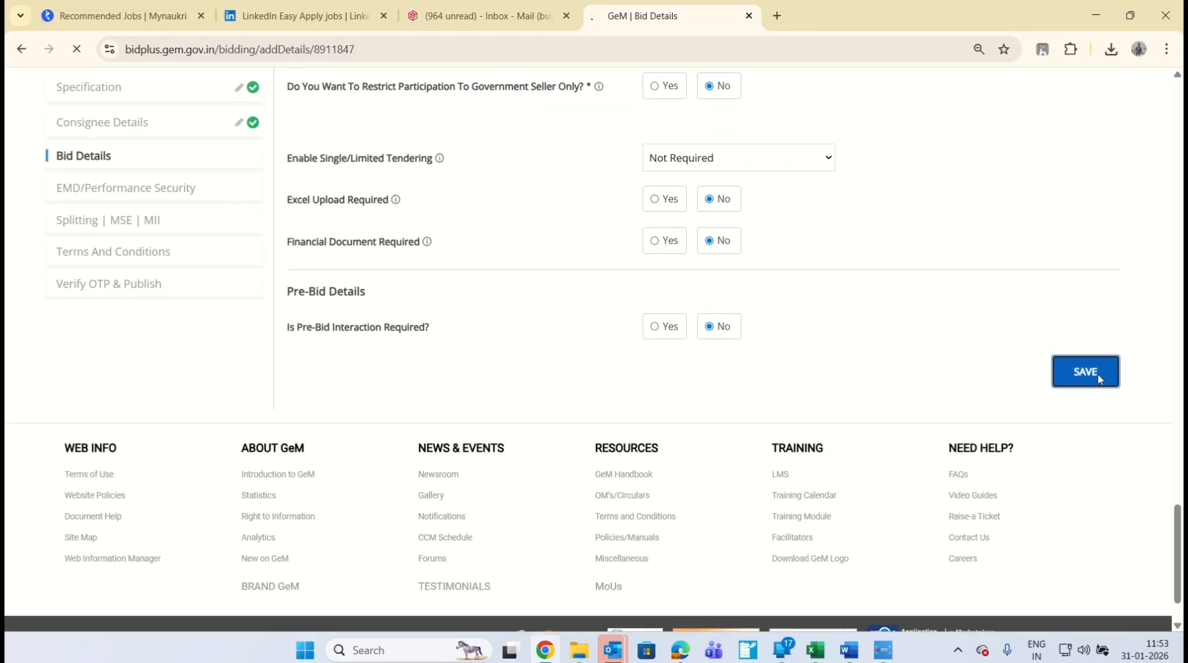
Save the EMD/Performance Security details and proceed to the Splitting | MSE | MII section.
scroll(1100, 379, "down", 6)
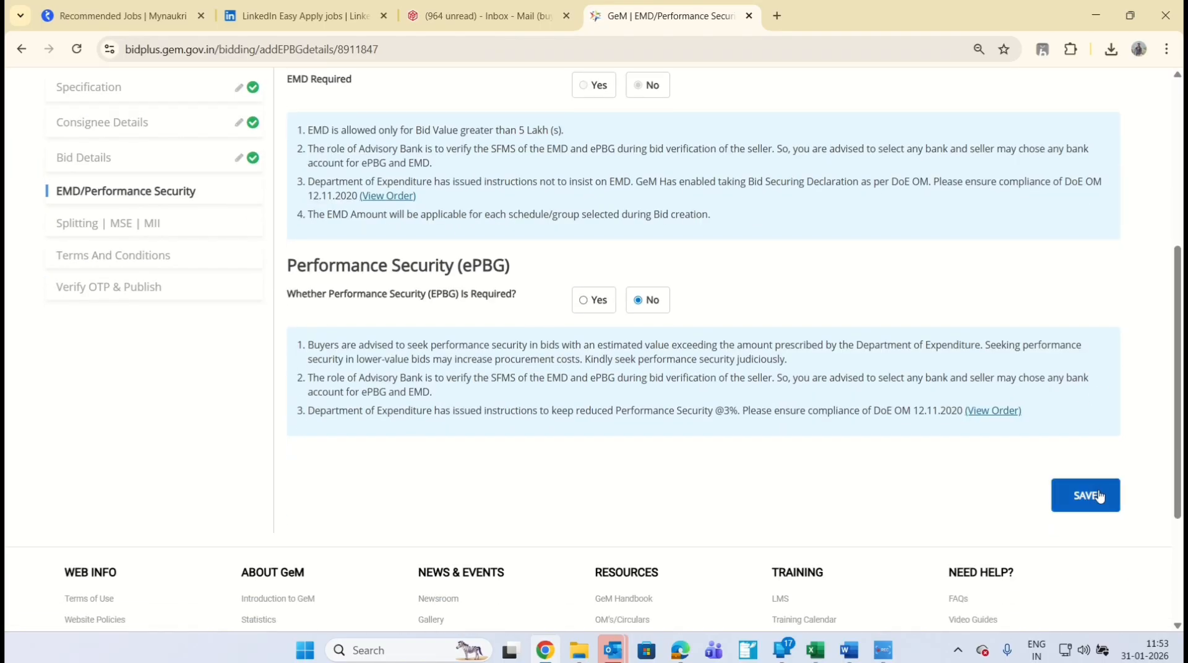
left_click(1098, 495)
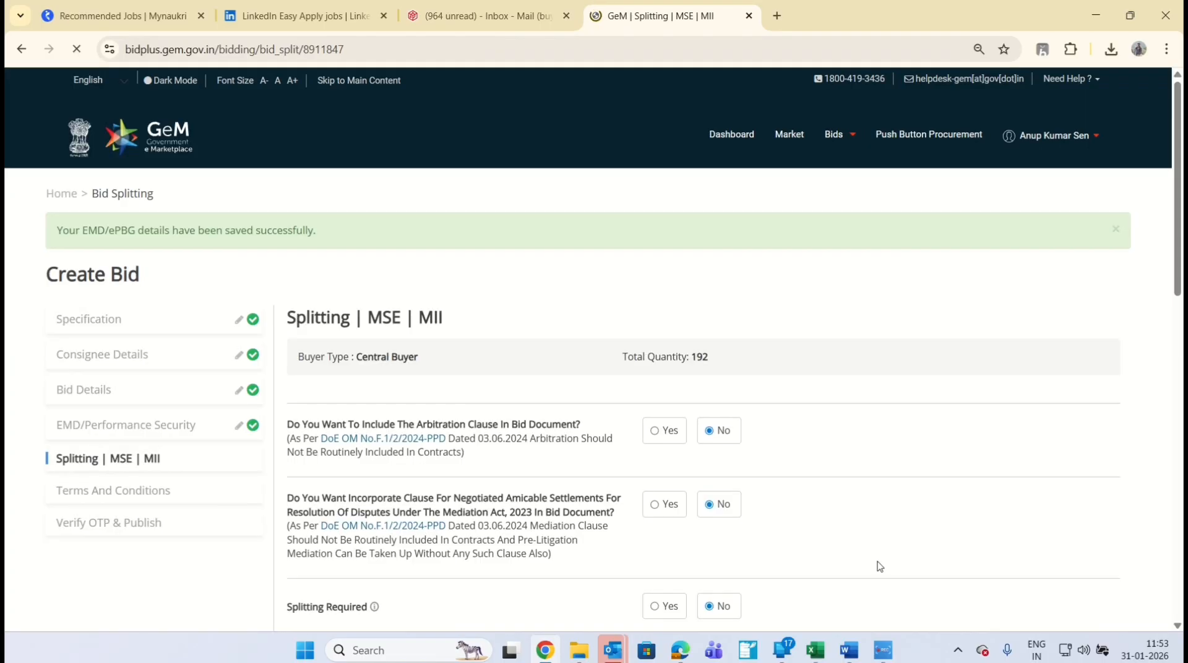
mouse_move(891, 659)
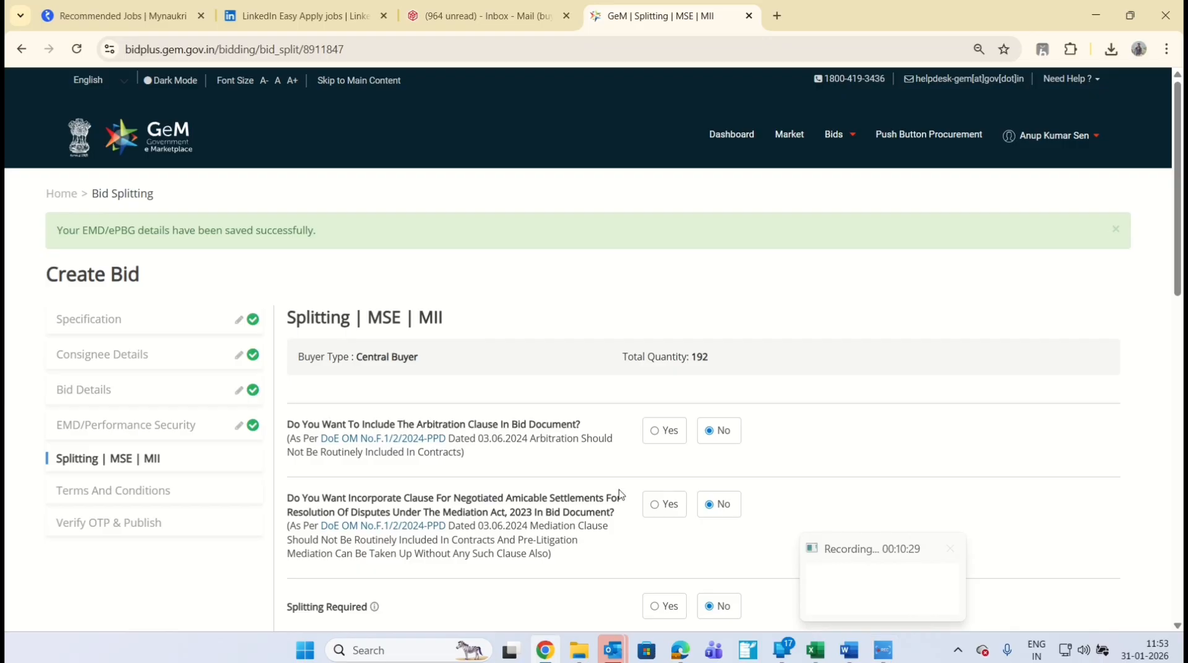